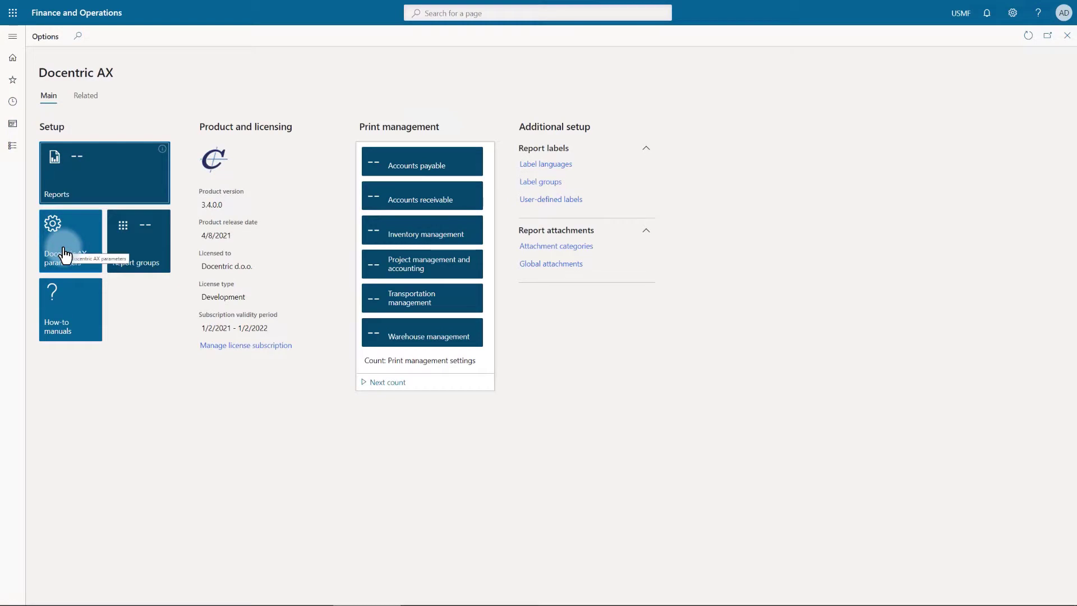
- Set the user printers mode to User favorite printers in the Docentric AX print destination parameters
{"action": "left_click", "coordinate": [64, 254]}
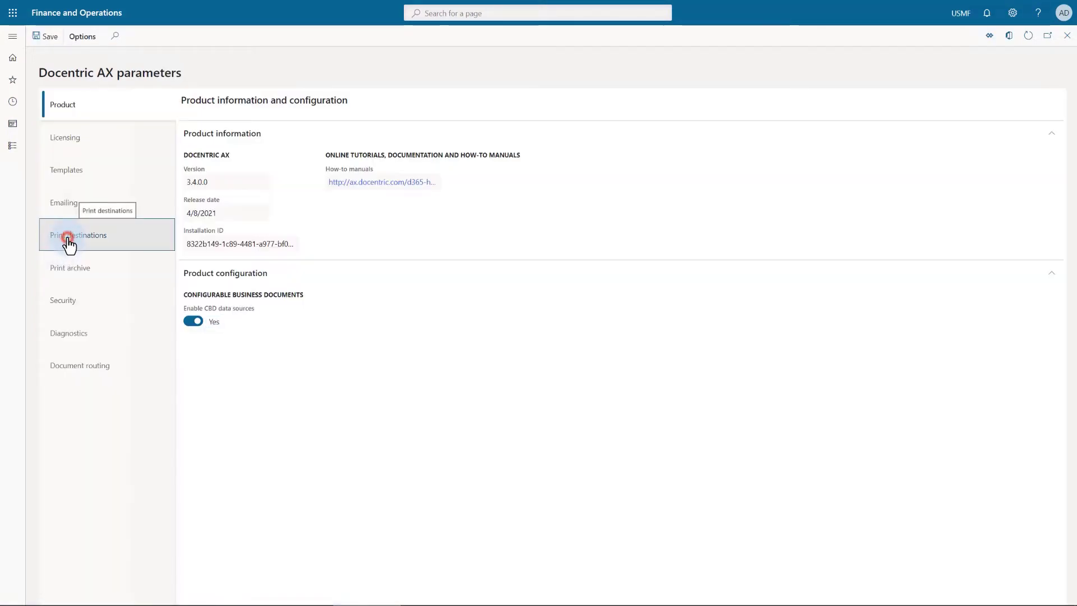
{"action": "left_click", "coordinate": [68, 239]}
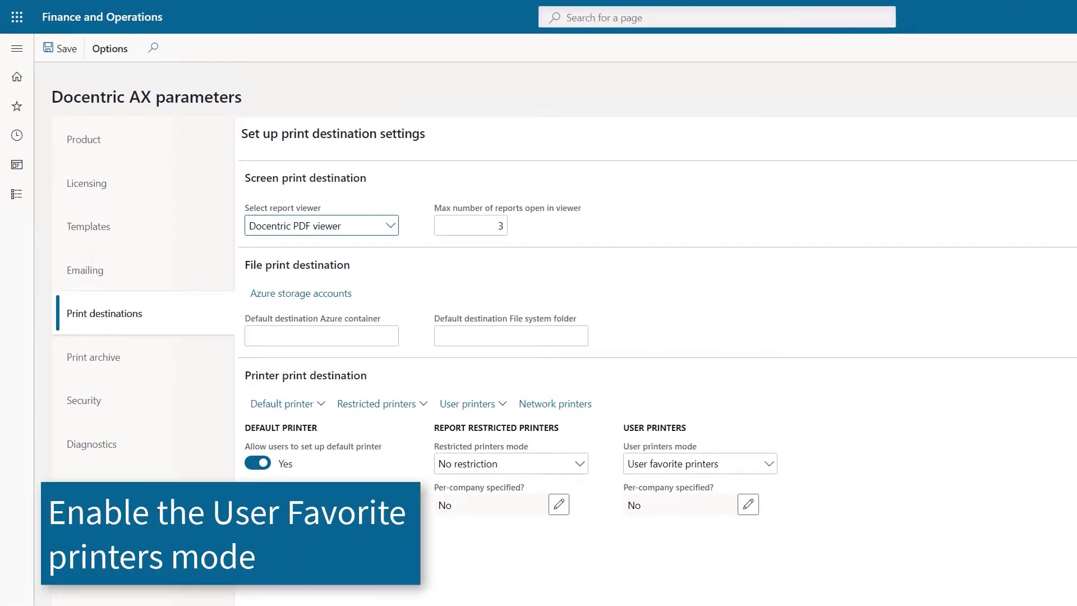
{"action": "left_click", "coordinate": [770, 463]}
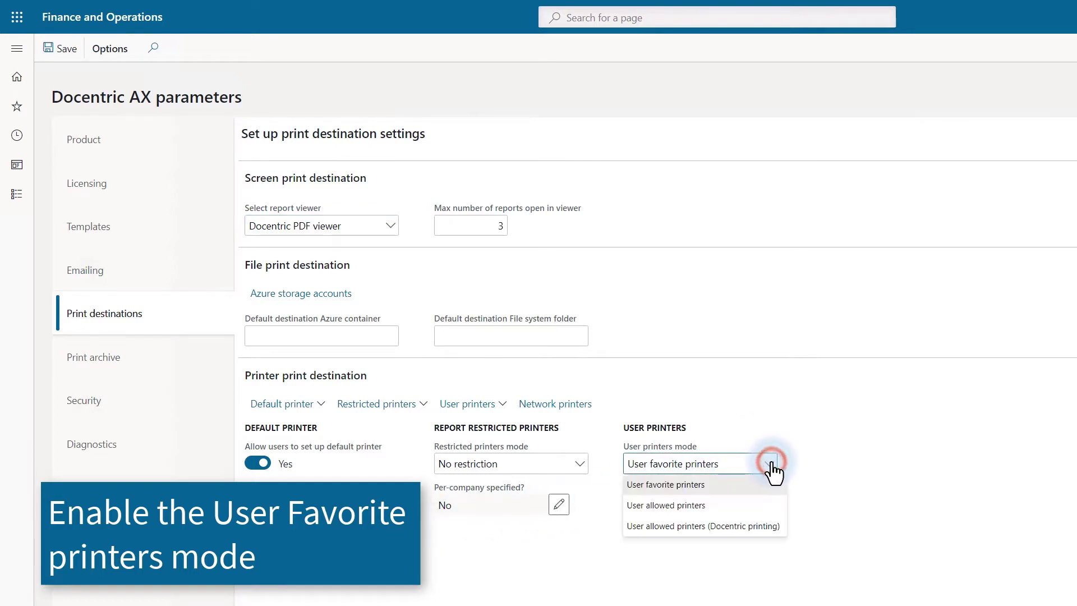
{"action": "mouse_move", "coordinate": [771, 463]}
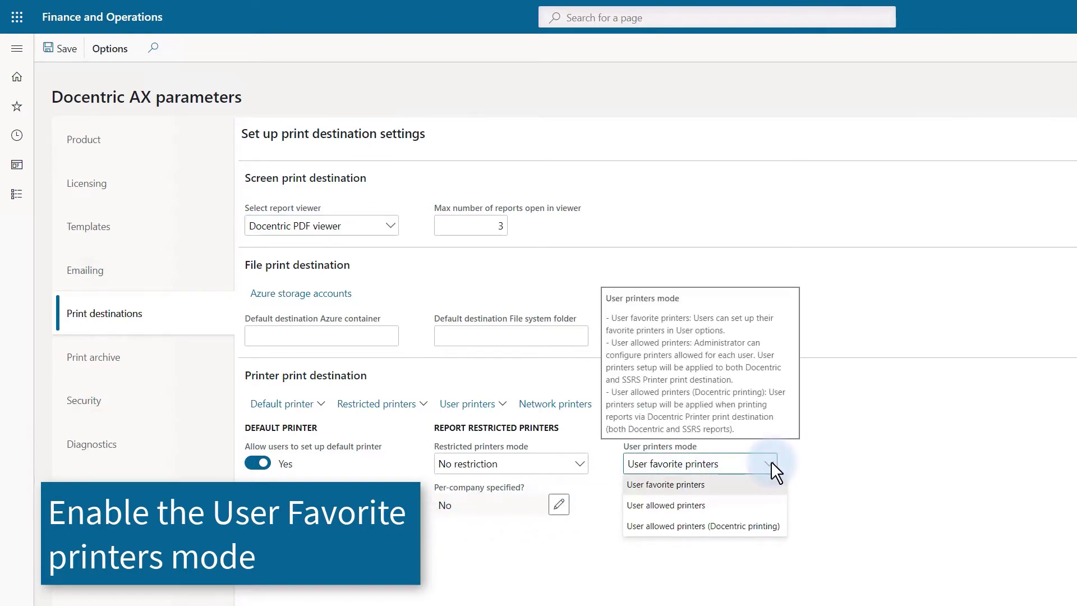
{"action": "left_click", "coordinate": [718, 486]}
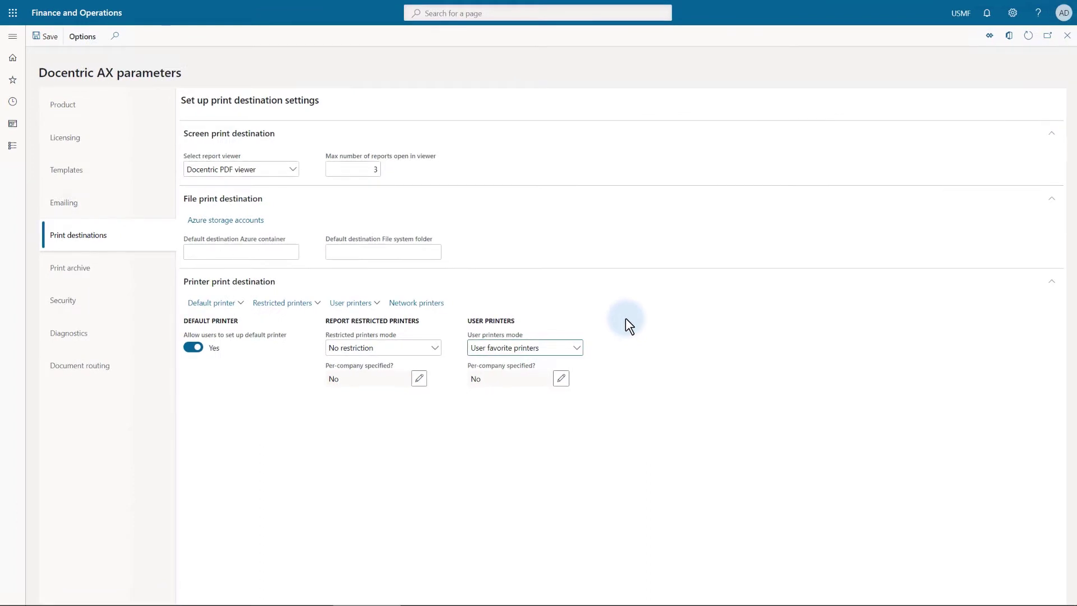
- Open the list of my favorite printers from the Docentric settings in the account user options
{"action": "left_click", "coordinate": [1012, 17]}
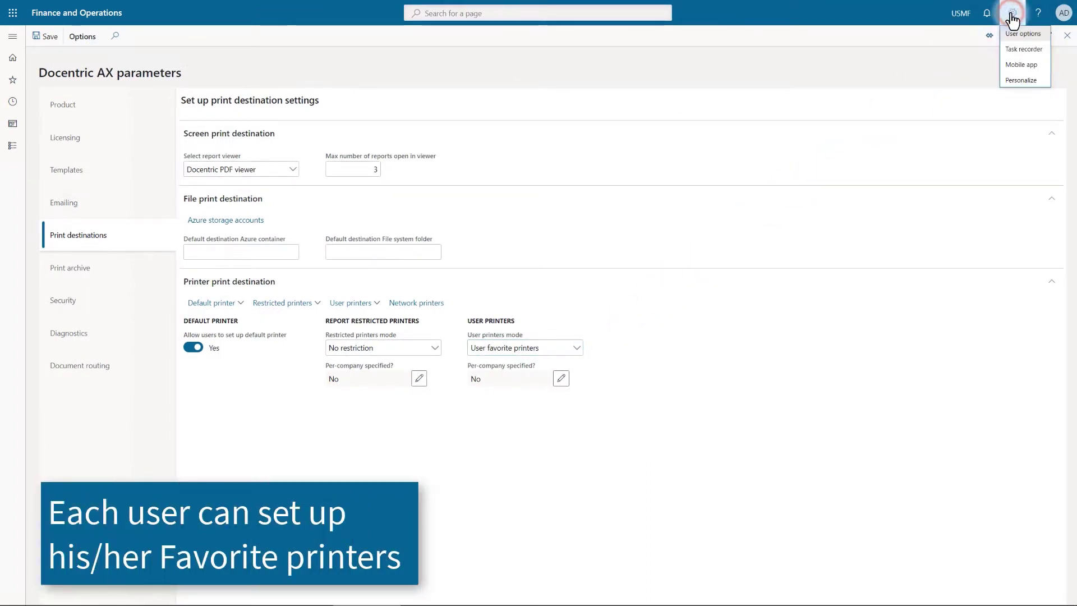
{"action": "left_click", "coordinate": [1017, 35]}
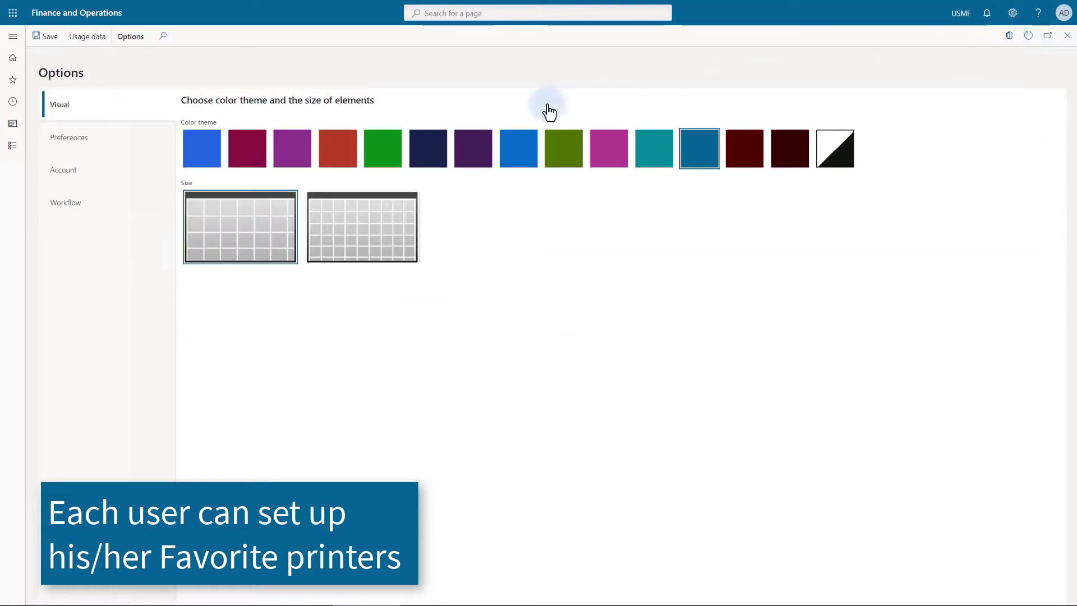
{"action": "left_click", "coordinate": [79, 174]}
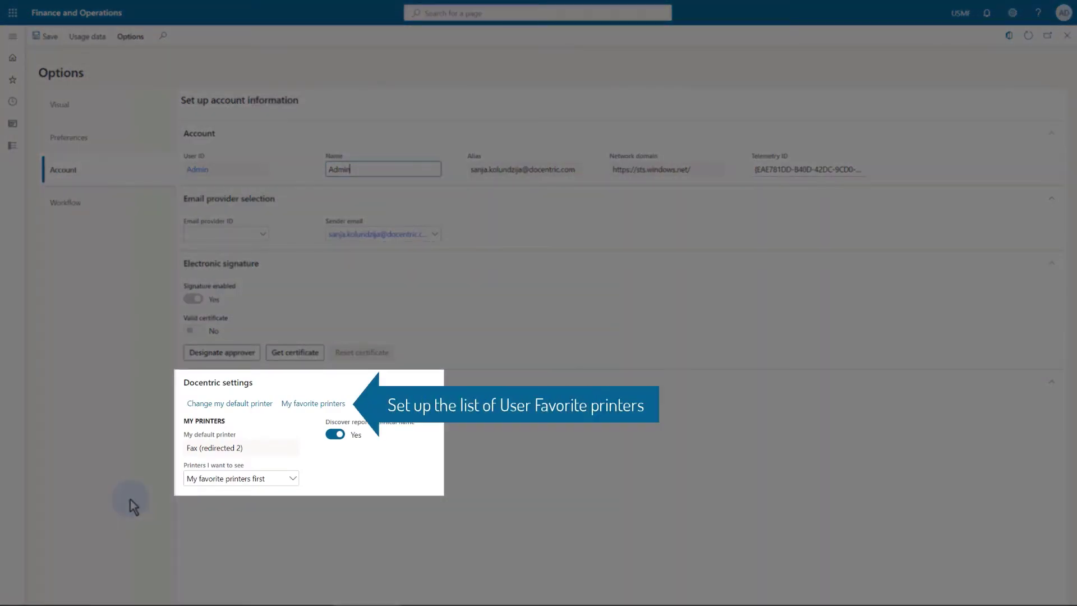
{"action": "left_click", "coordinate": [306, 405]}
{"action": "left_click", "coordinate": [307, 404]}
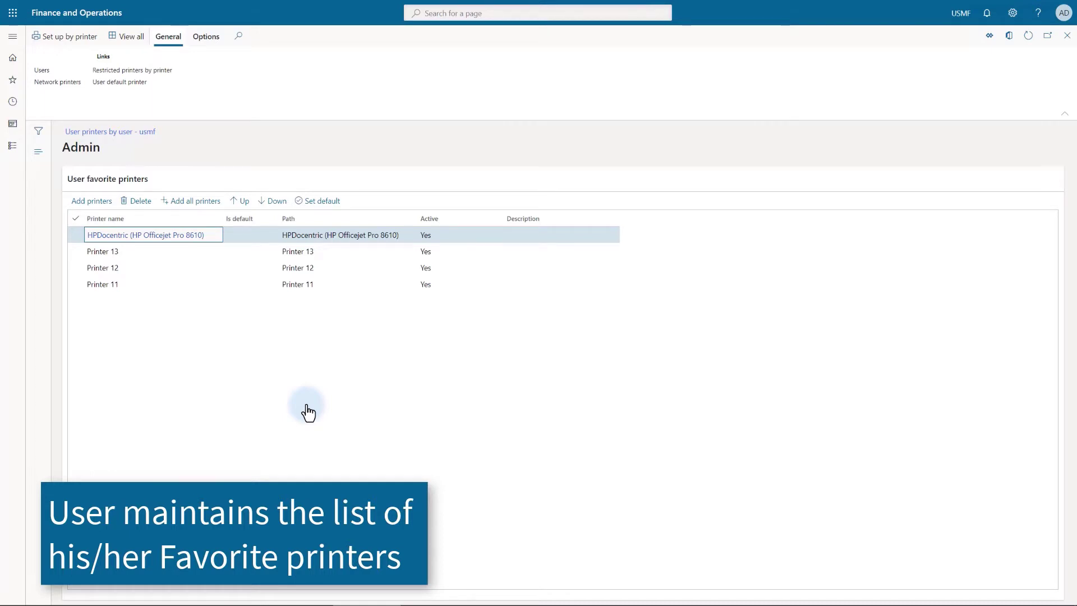
- Delete Printer 13, Printer 12 and Printer 11 from the user favorite printers
{"action": "left_click", "coordinate": [77, 252]}
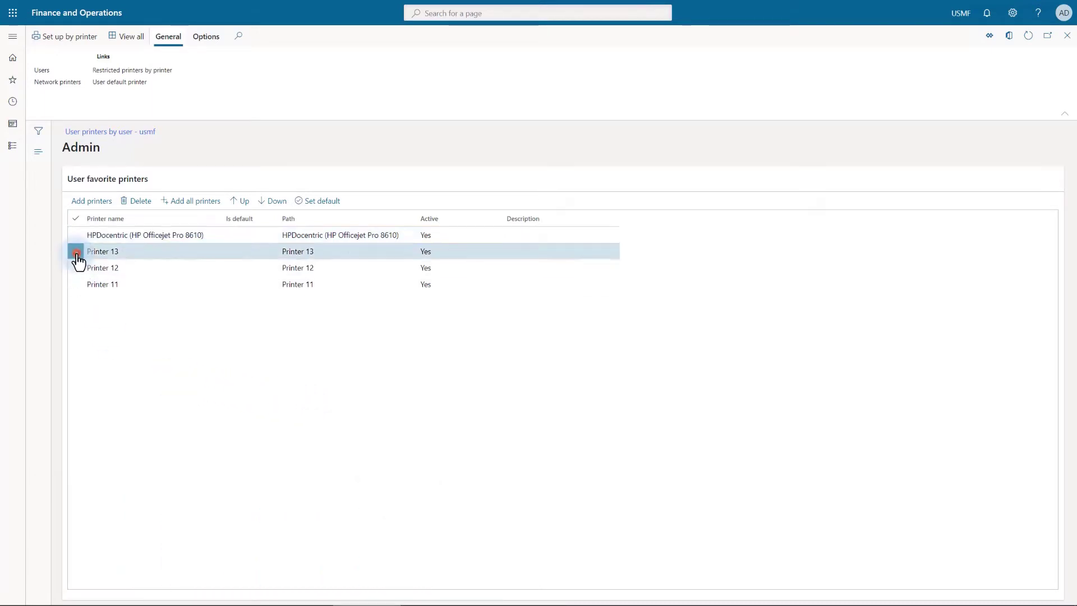
{"action": "left_click", "coordinate": [77, 269]}
{"action": "left_click", "coordinate": [77, 285]}
{"action": "left_click", "coordinate": [138, 201]}
{"action": "left_click", "coordinate": [615, 282]}
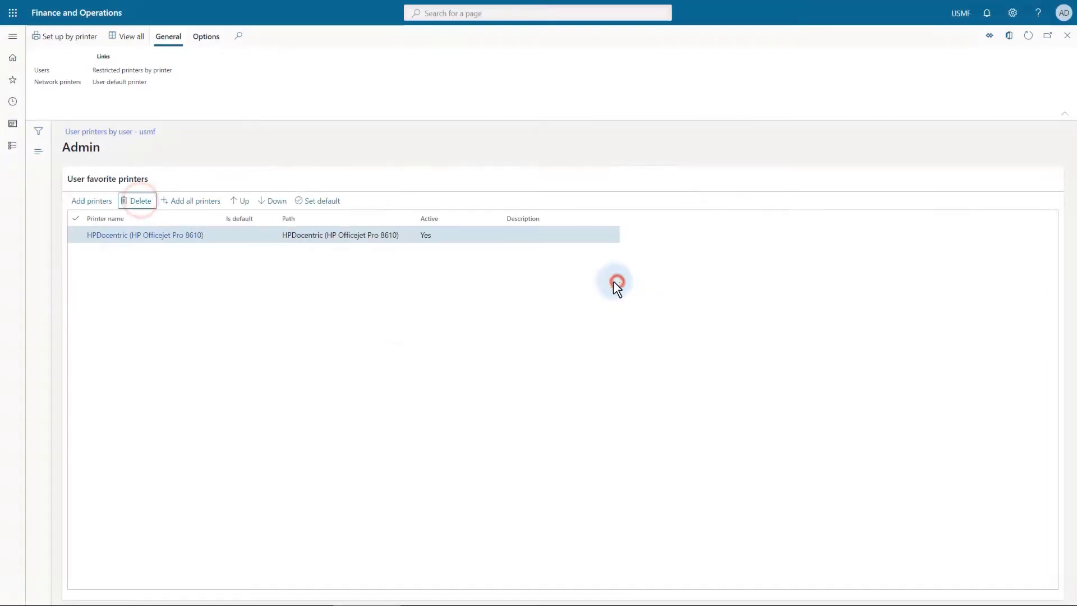
- Add Printer 01, Printer 02 and Printer 03 to the user favorite printers
{"action": "left_click", "coordinate": [92, 201]}
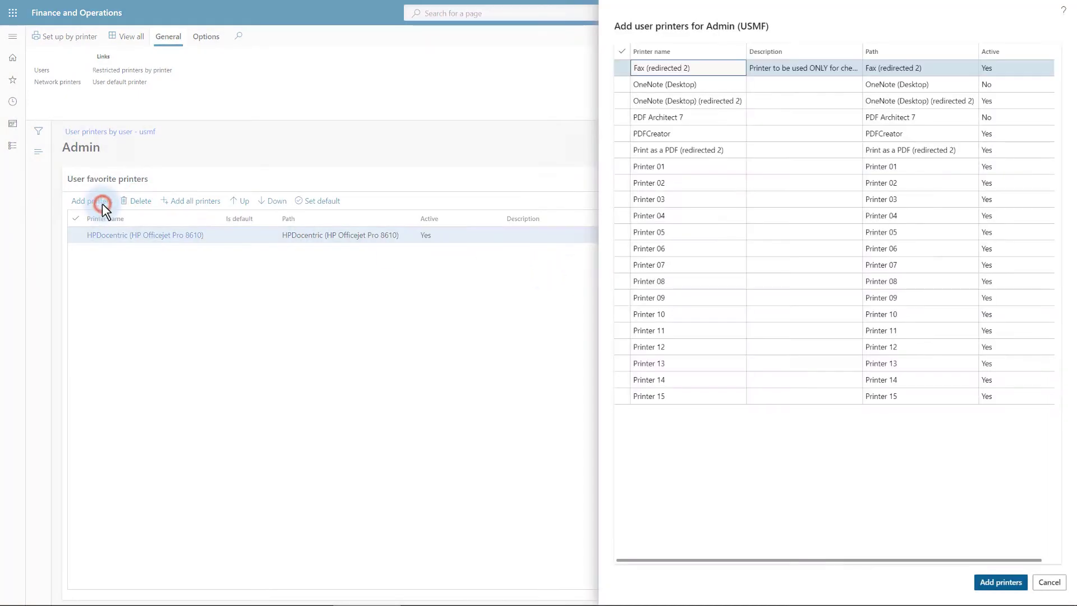
{"action": "left_click", "coordinate": [623, 167]}
{"action": "left_click", "coordinate": [623, 183]}
{"action": "left_click", "coordinate": [623, 199]}
{"action": "left_click", "coordinate": [1001, 582]}
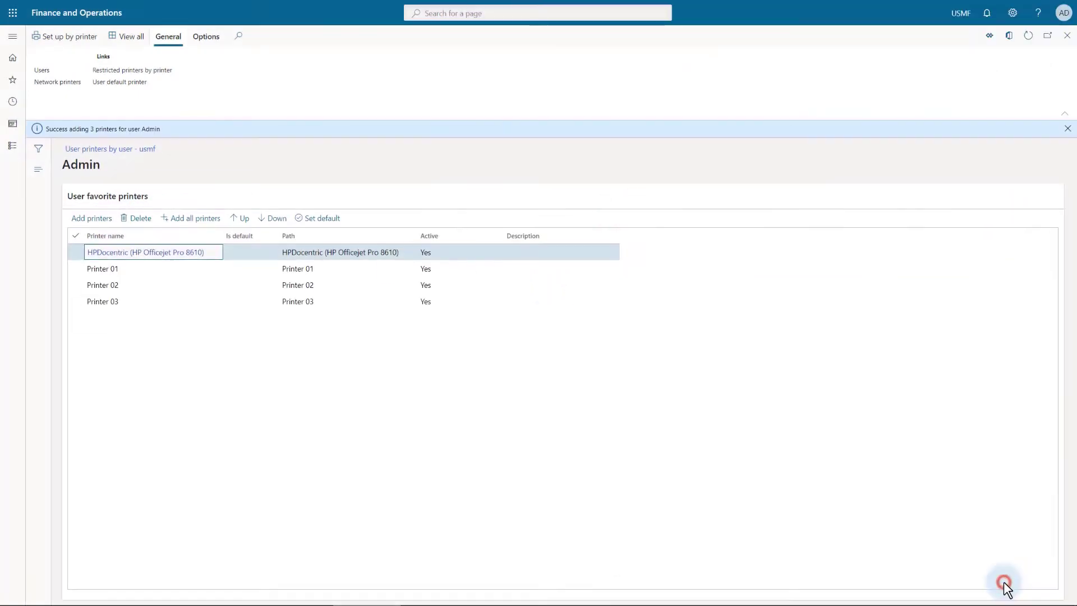
- Reorder the favorites so that Printer 03 and Printer 02 both come before Printer 01
{"action": "left_click", "coordinate": [308, 301]}
{"action": "left_click", "coordinate": [241, 218]}
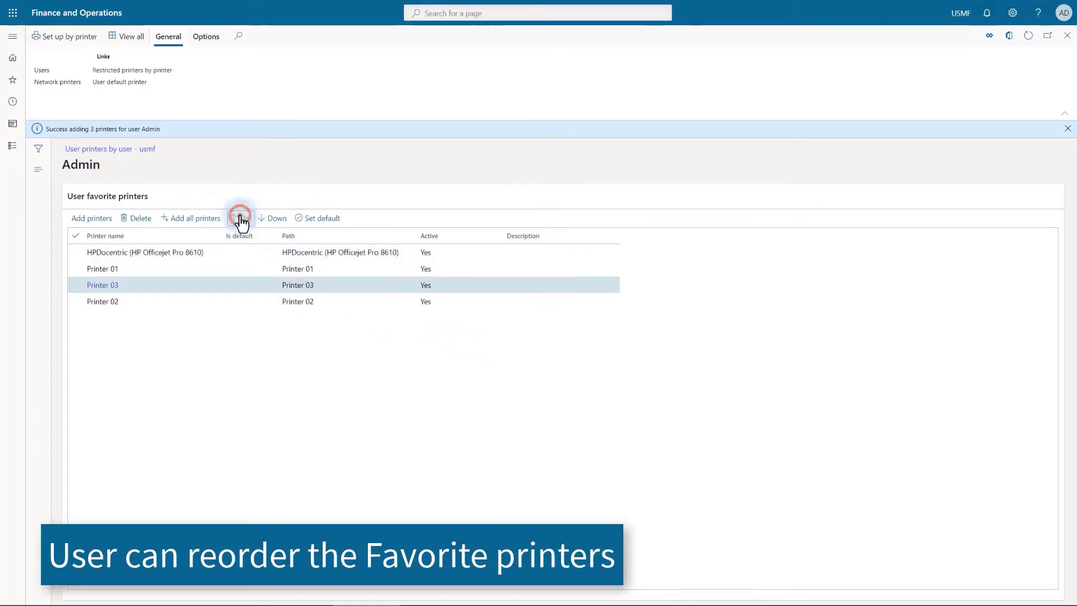
{"action": "left_click", "coordinate": [241, 218]}
{"action": "left_click", "coordinate": [299, 301]}
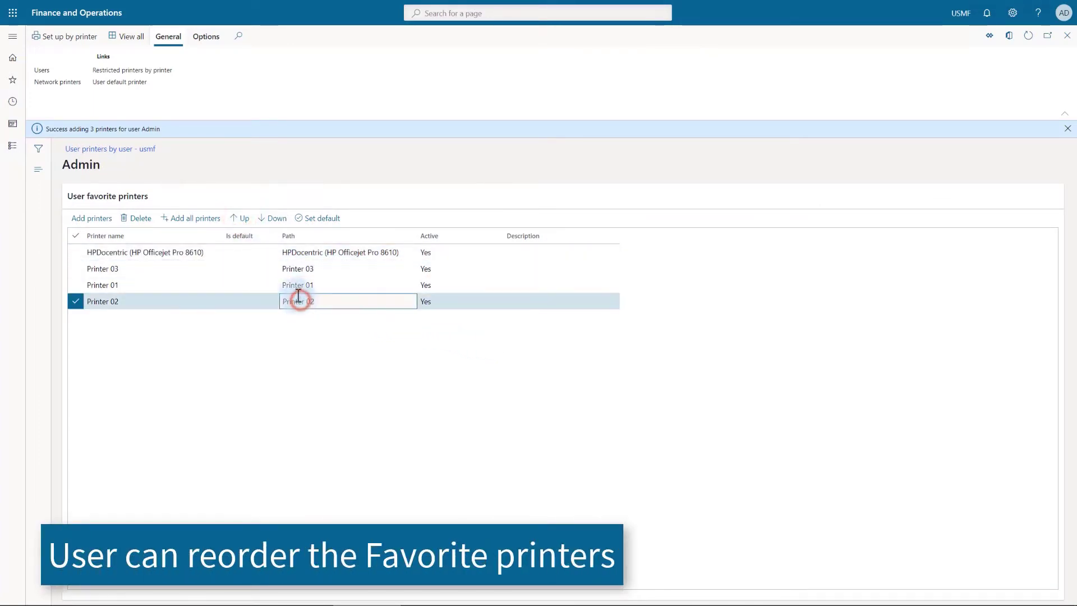
{"action": "left_click", "coordinate": [240, 219]}
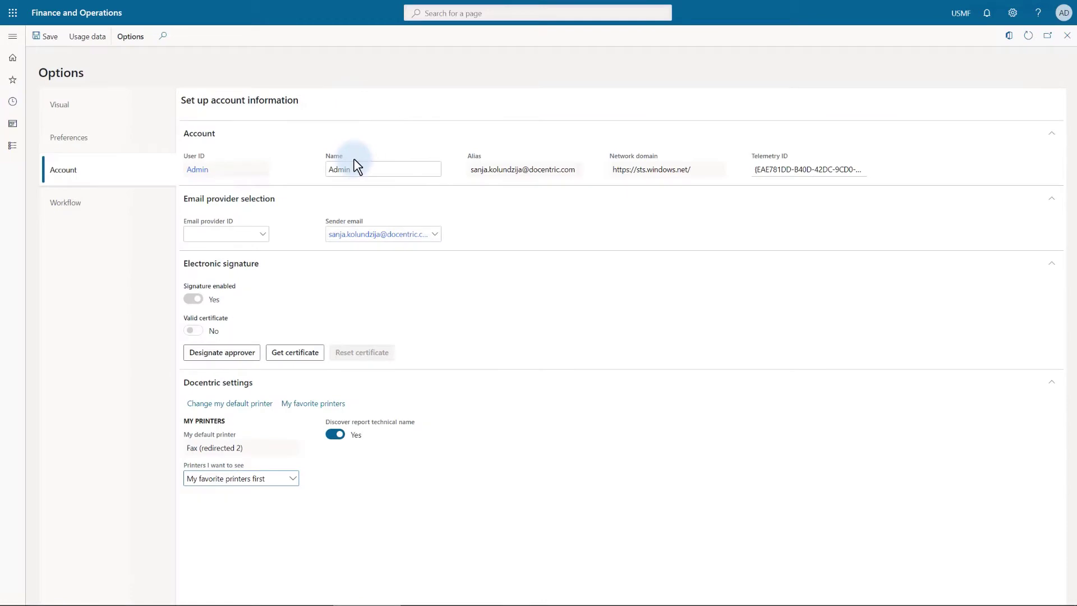
- Set the printers I want to see to All printers in the account options and save
{"action": "left_click", "coordinate": [292, 479]}
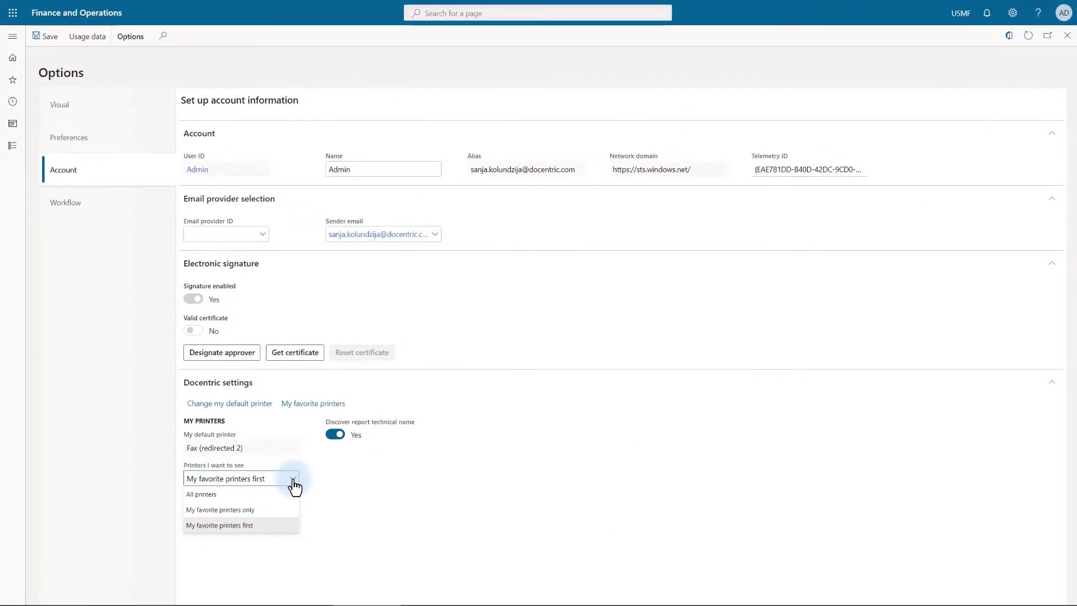
{"action": "left_click", "coordinate": [215, 494]}
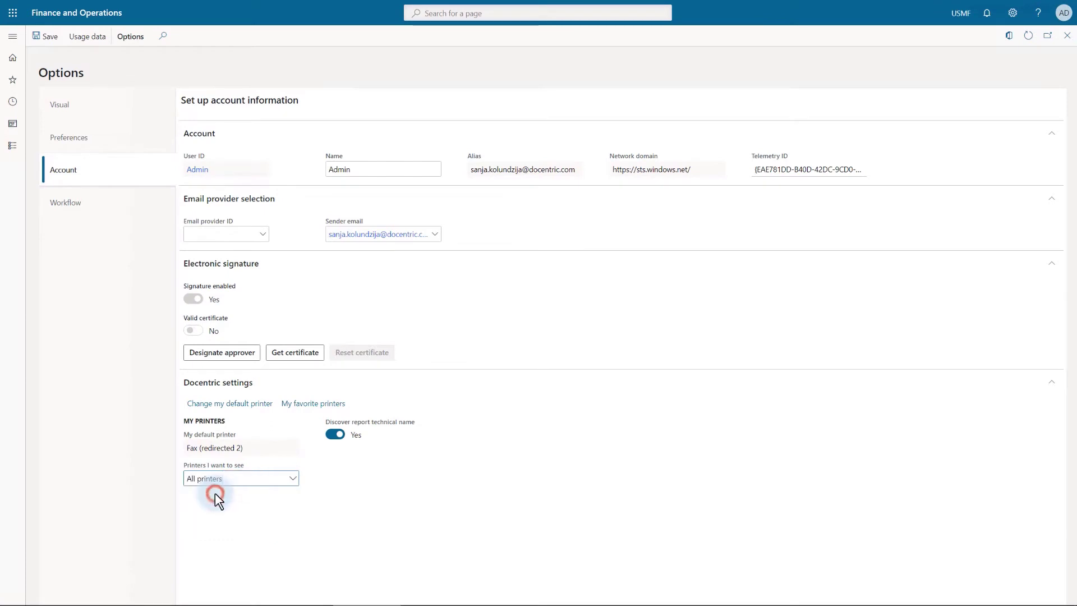
{"action": "left_click", "coordinate": [48, 36]}
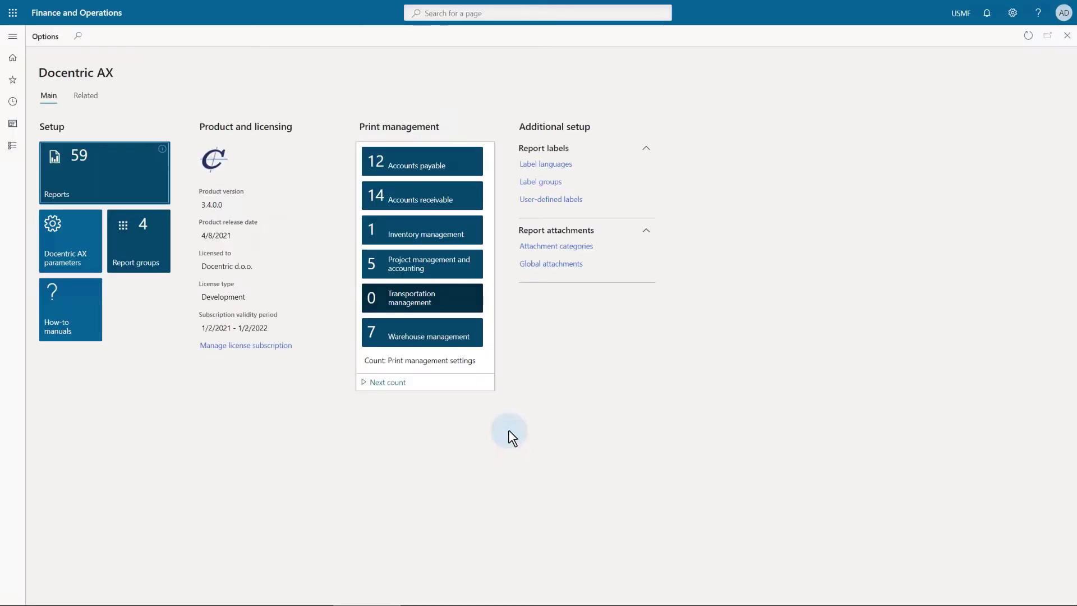
- Examine which printers can be selected in the Docentric printer setup of the accounts receivable Interest note original
{"action": "left_click", "coordinate": [443, 201]}
{"action": "left_click", "coordinate": [83, 168]}
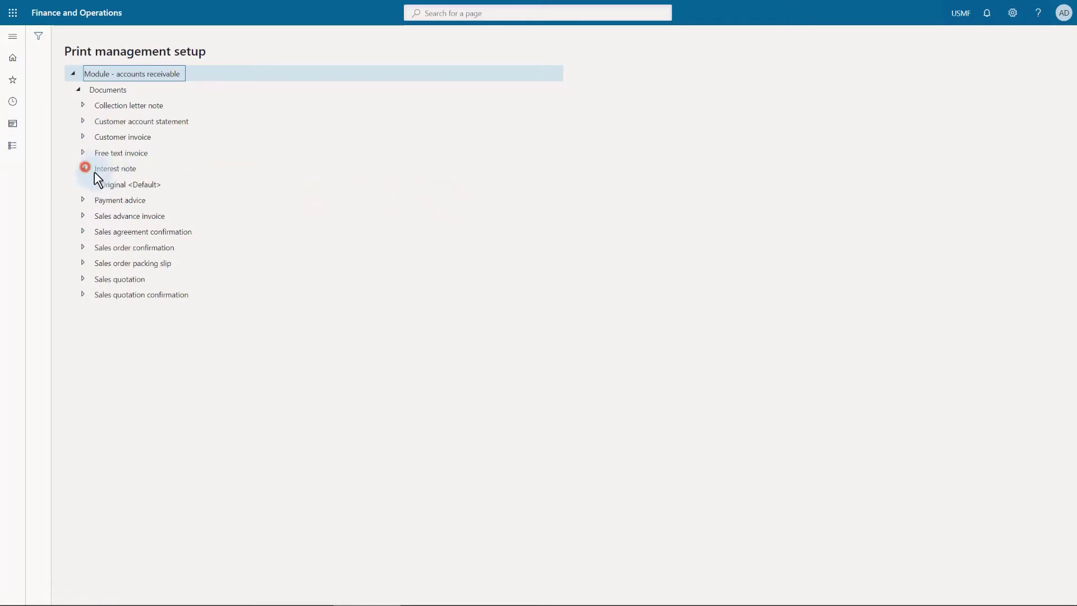
{"action": "left_click", "coordinate": [115, 184]}
{"action": "left_click", "coordinate": [1060, 266]}
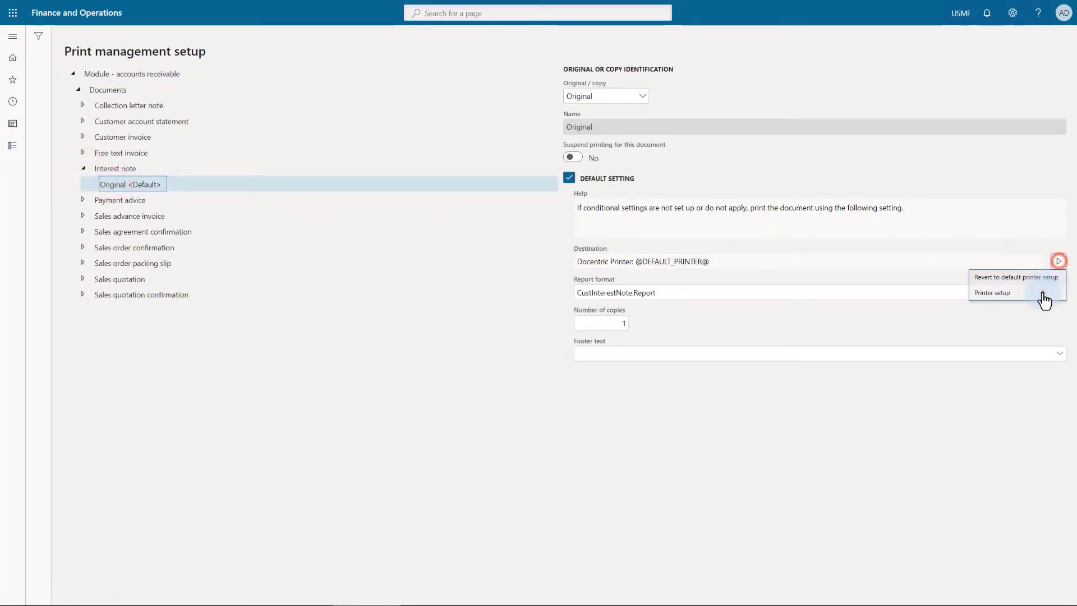
{"action": "left_click", "coordinate": [1045, 297]}
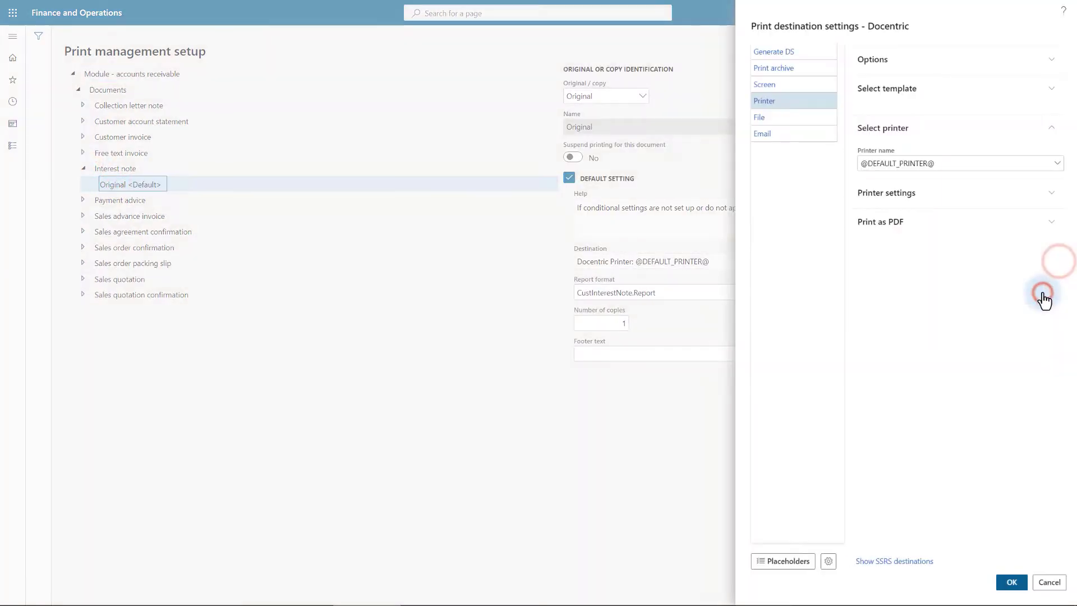
{"action": "left_click", "coordinate": [1059, 168]}
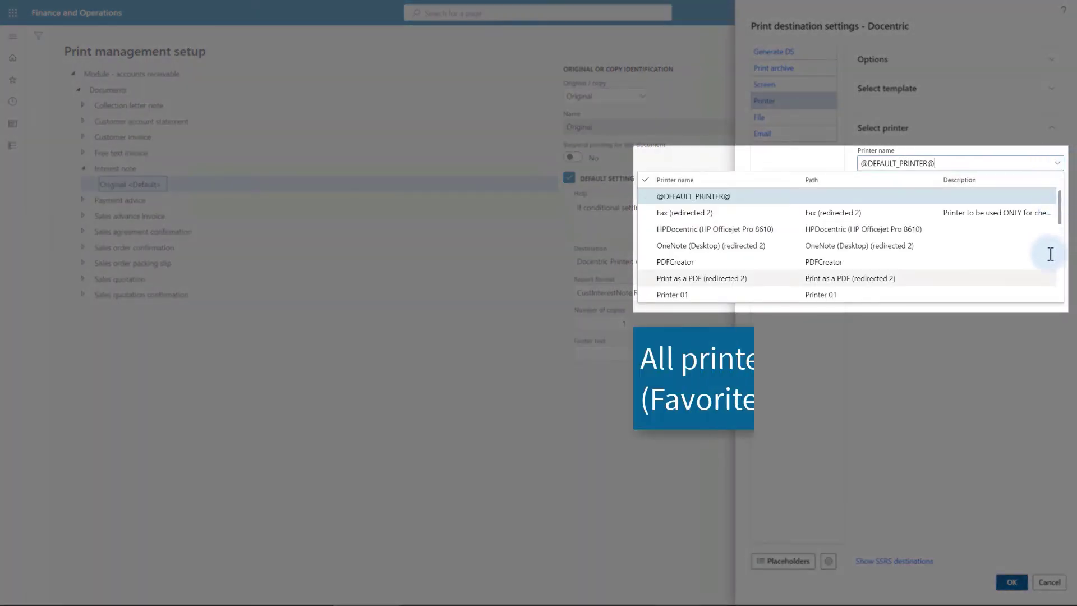
{"action": "scroll", "coordinate": [1049, 270], "scroll_direction": "down", "scroll_amount": 1}
{"action": "scroll", "coordinate": [1049, 270], "scroll_direction": "down", "scroll_amount": 2}
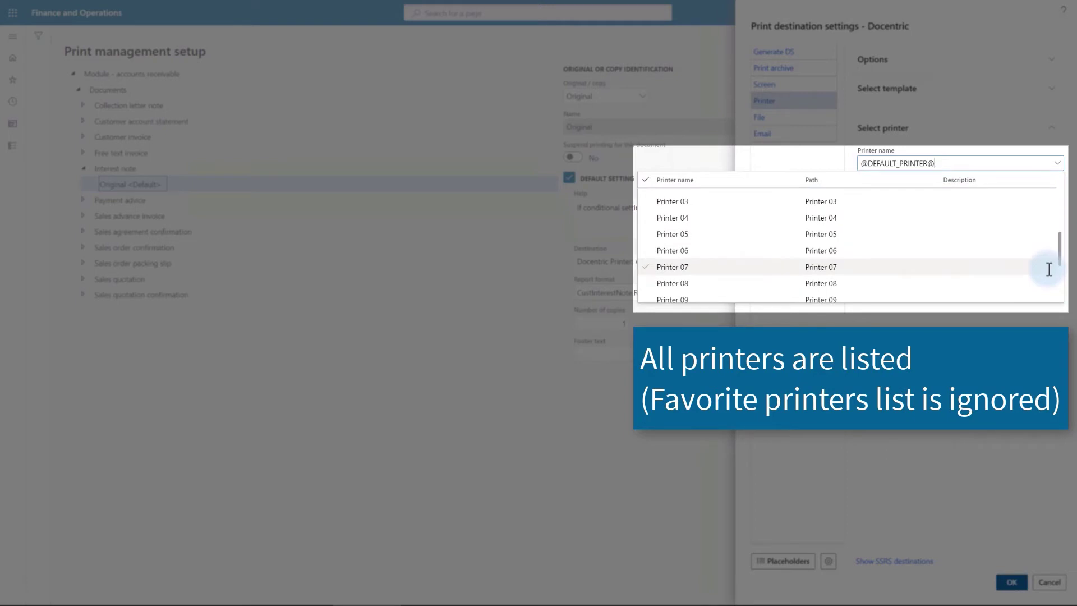
{"action": "scroll", "coordinate": [1049, 270], "scroll_direction": "down", "scroll_amount": 1}
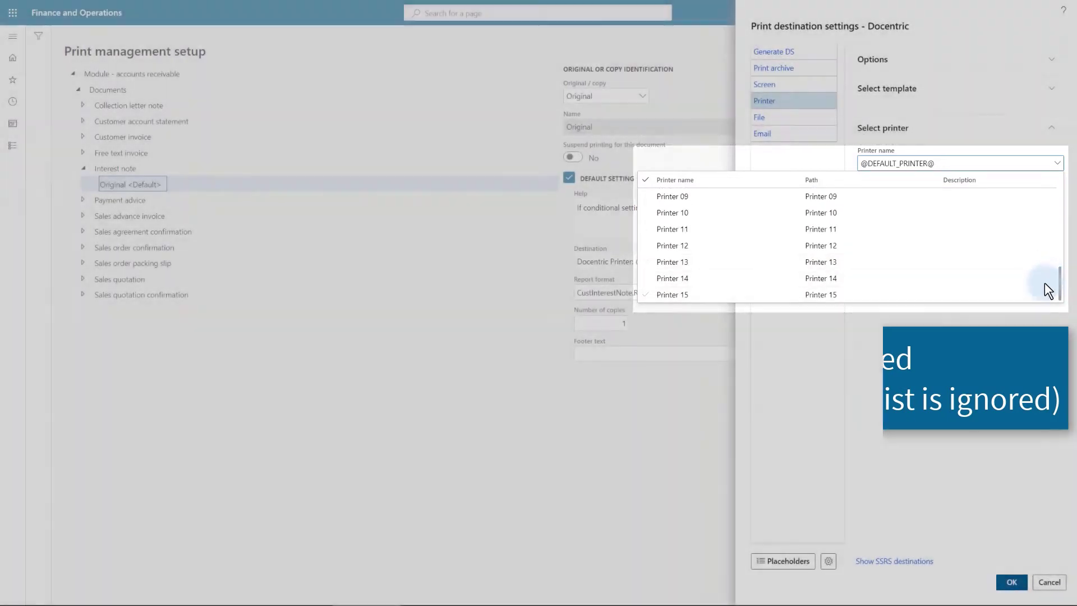
{"action": "left_click", "coordinate": [1034, 356]}
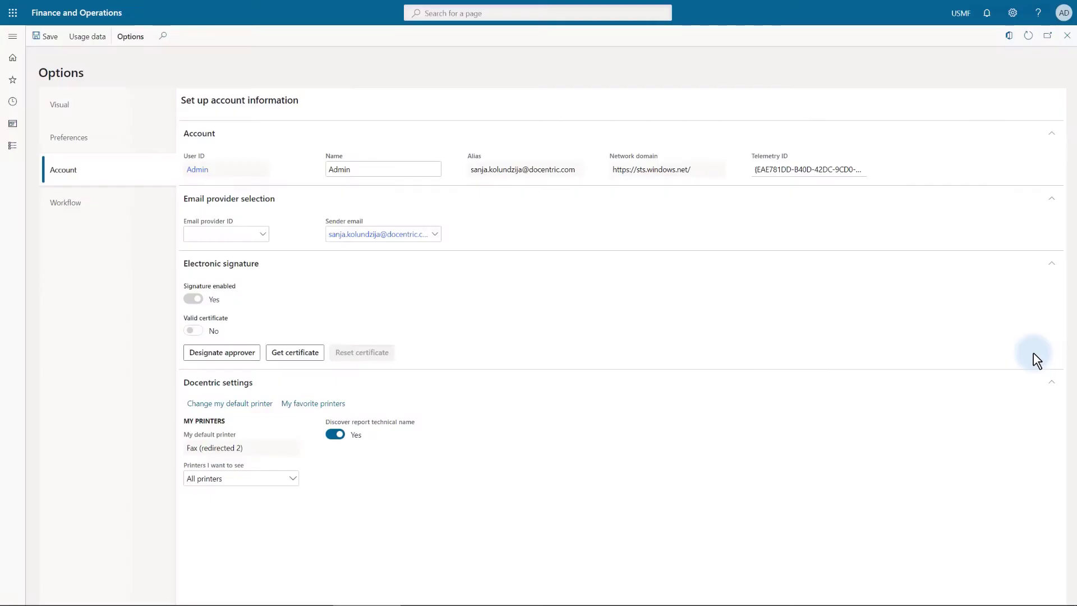
- Save My favorite printers only as the printers I want to see, and check the printer choices for the Interest note
{"action": "left_click", "coordinate": [291, 478]}
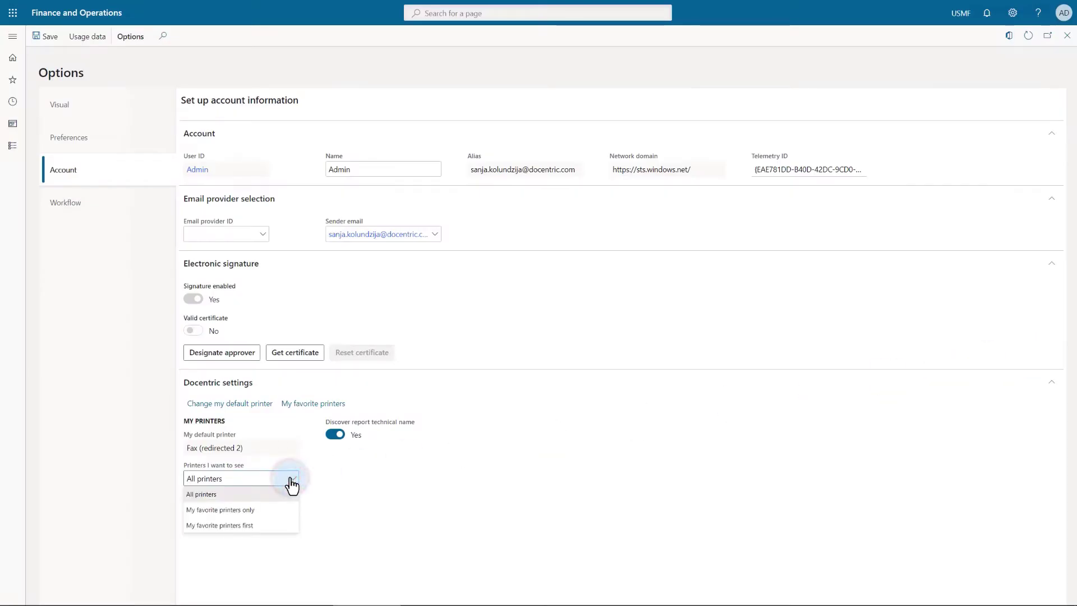
{"action": "left_click", "coordinate": [247, 509]}
{"action": "left_click", "coordinate": [42, 39]}
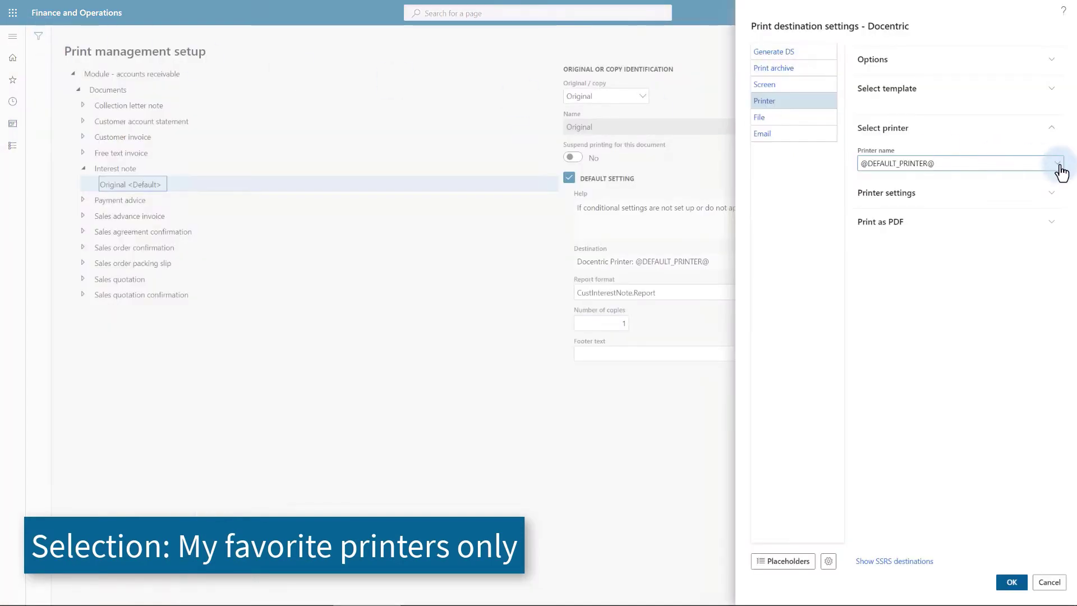
{"action": "left_click", "coordinate": [1059, 166]}
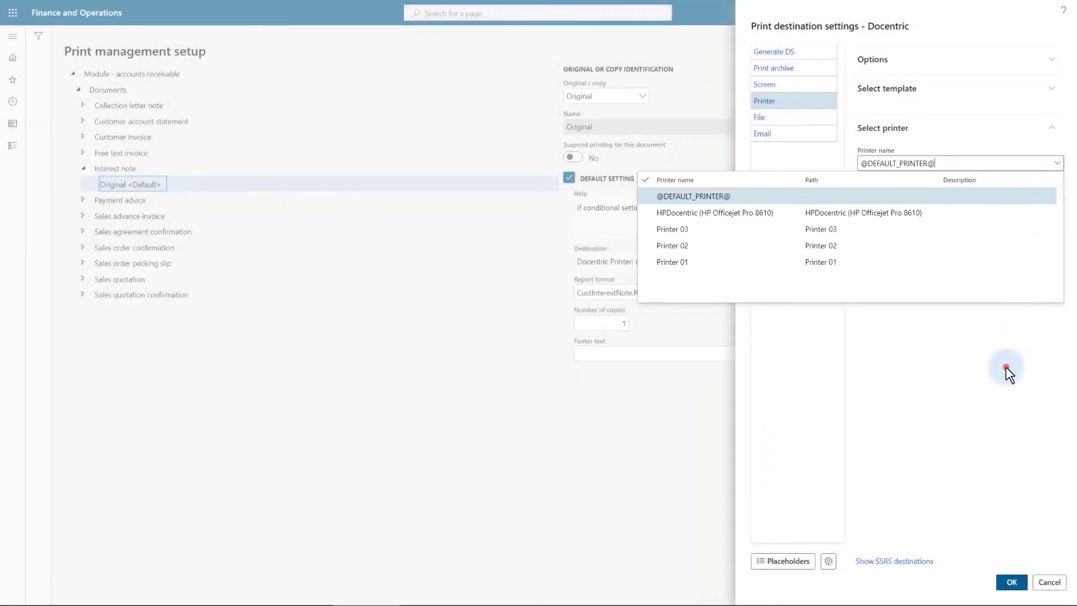
{"action": "left_click", "coordinate": [1006, 368]}
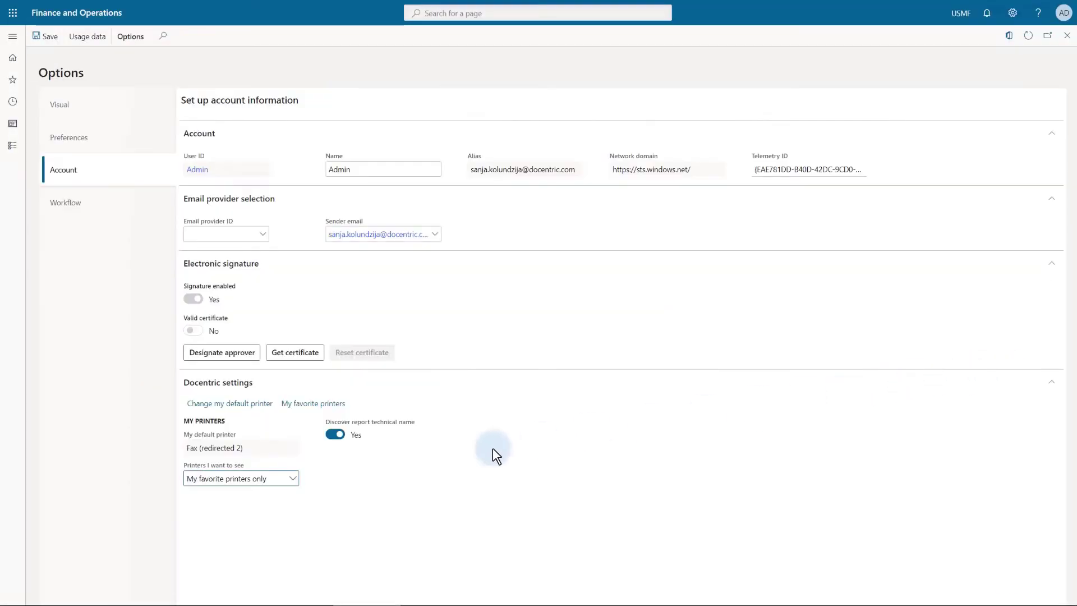
- Save My favorite printers first as the printers I want to see, and review the printer choices for the Interest note
{"action": "left_click", "coordinate": [292, 481]}
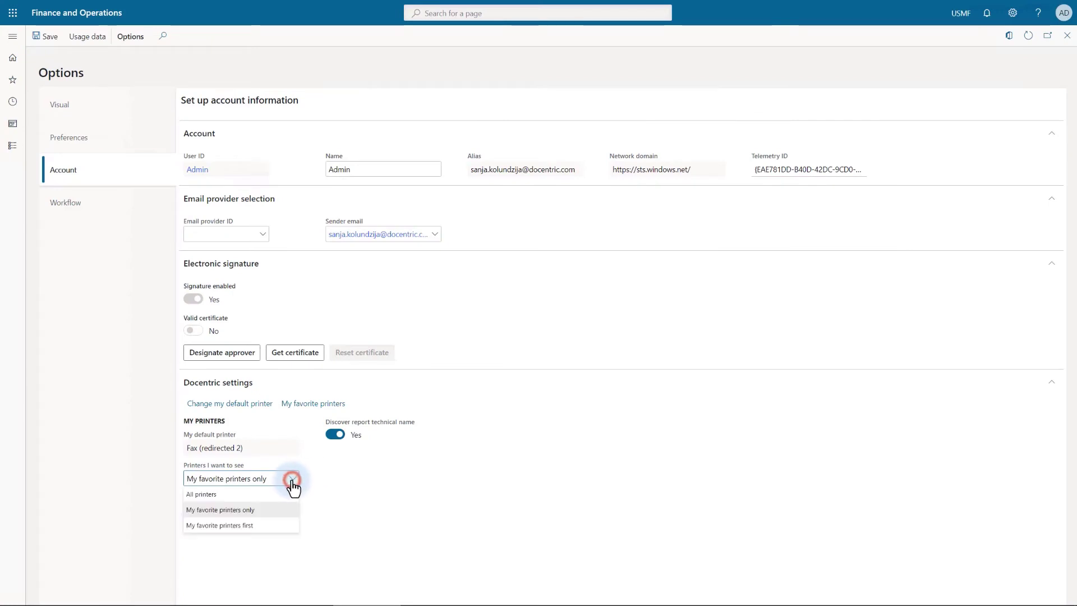
{"action": "left_click", "coordinate": [262, 529]}
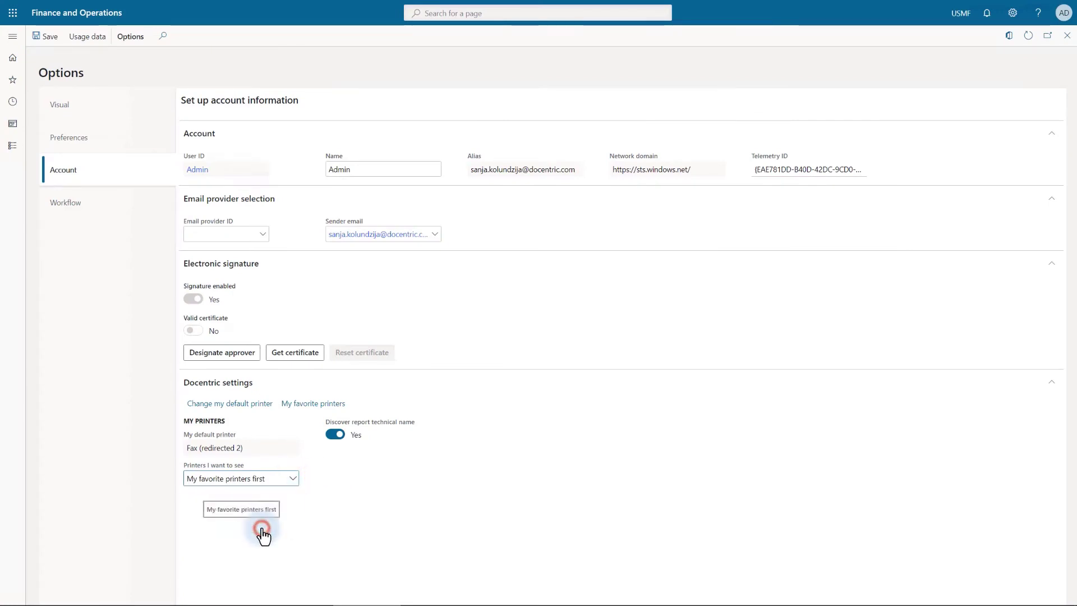
{"action": "left_click", "coordinate": [45, 37]}
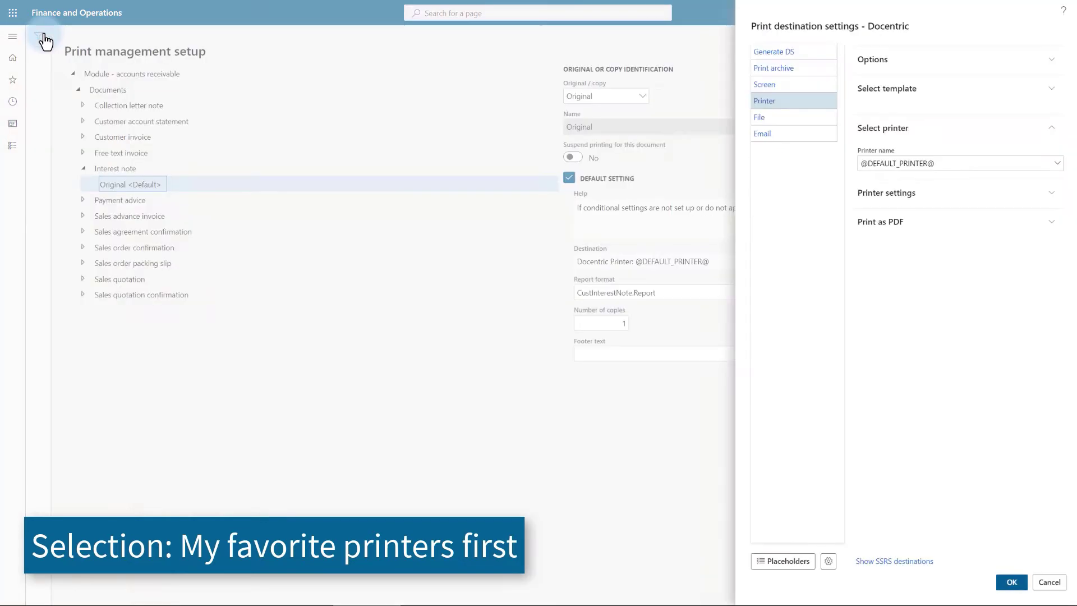
{"action": "left_click", "coordinate": [1054, 166]}
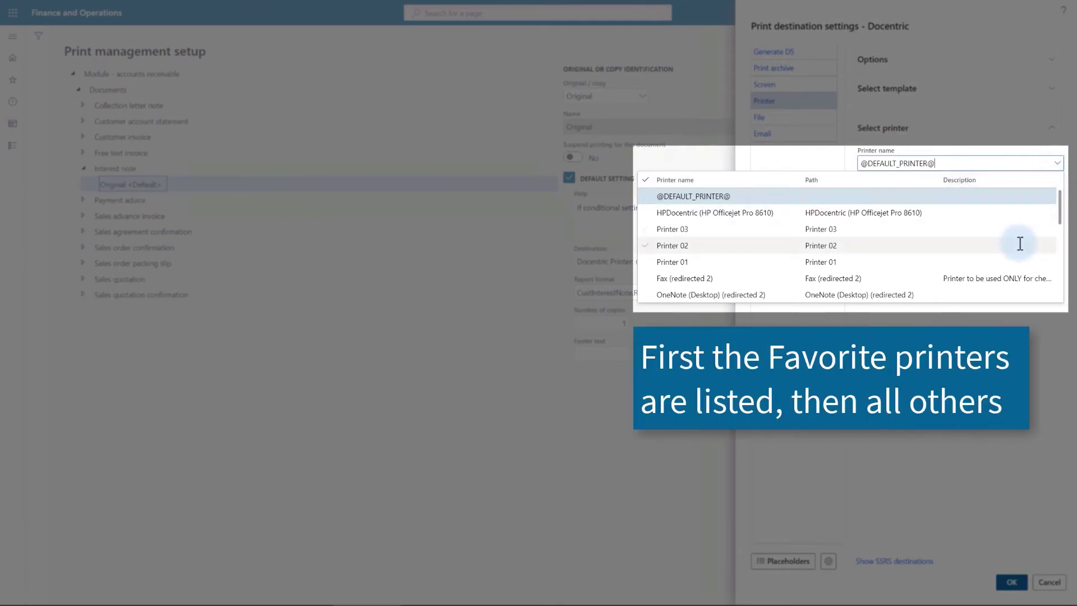
{"action": "scroll", "coordinate": [1020, 244], "scroll_direction": "down", "scroll_amount": 2}
{"action": "scroll", "coordinate": [1020, 244], "scroll_direction": "down", "scroll_amount": 5}
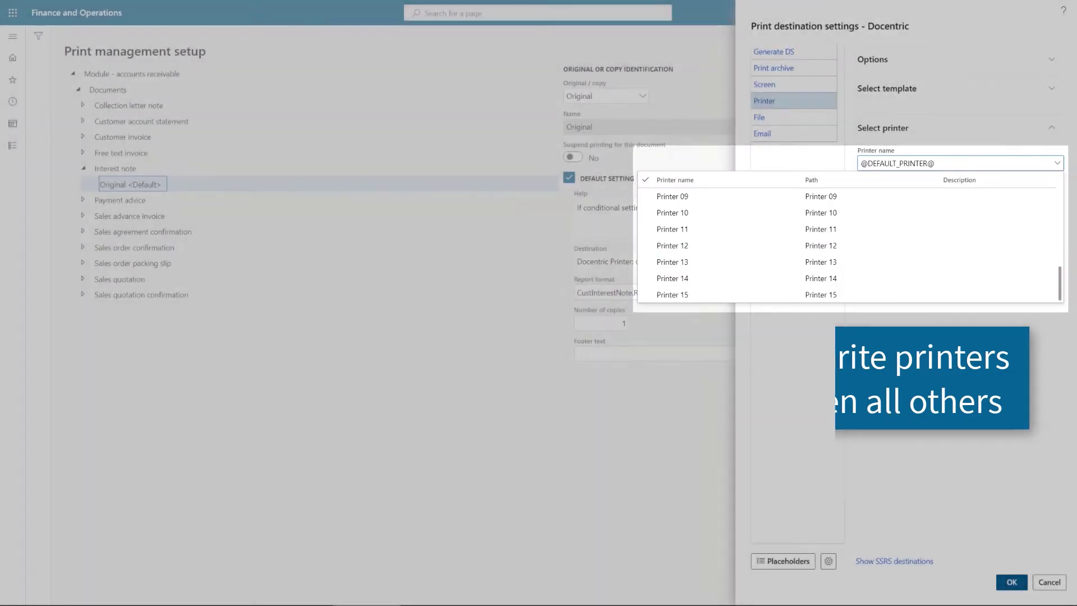
- From the Docentric AX print destination parameters, open the user printers setup by user and show the tenth listed user's favorite printers
{"action": "left_click", "coordinate": [1008, 355]}
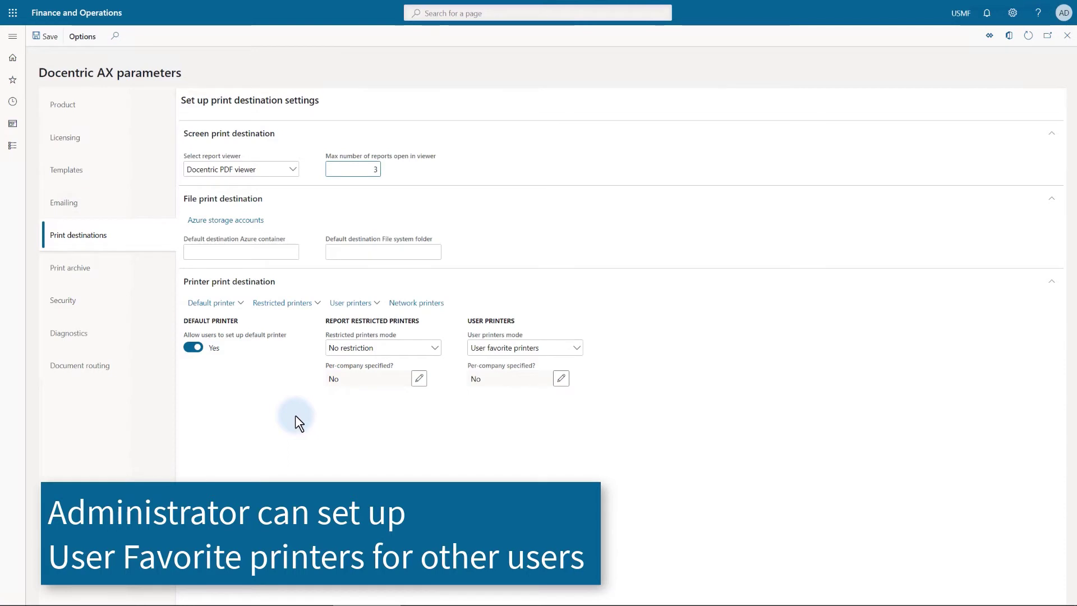
{"action": "left_click", "coordinate": [374, 303]}
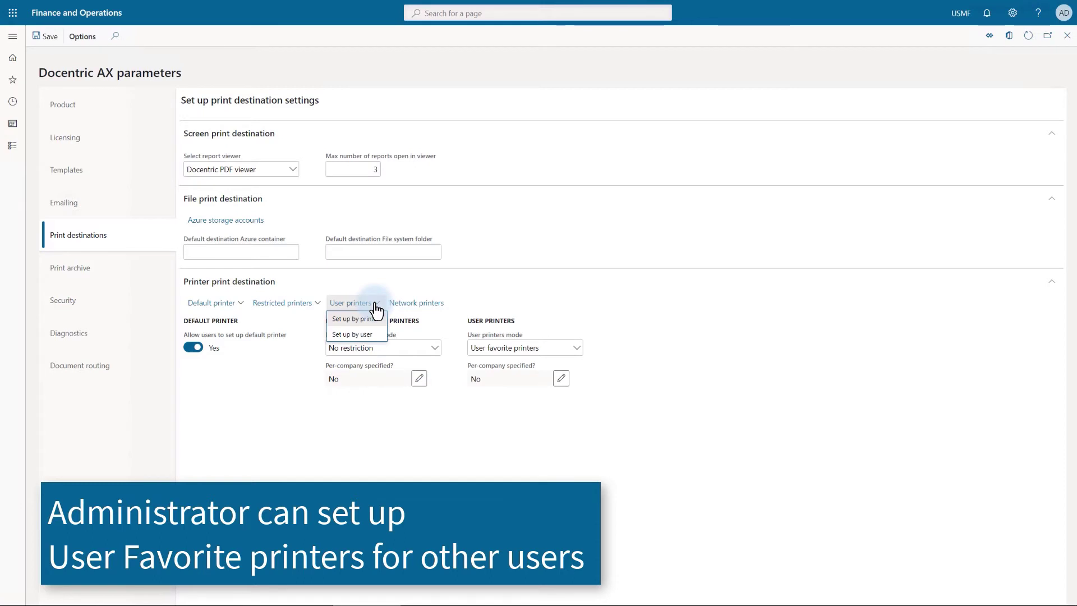
{"action": "left_click", "coordinate": [371, 335]}
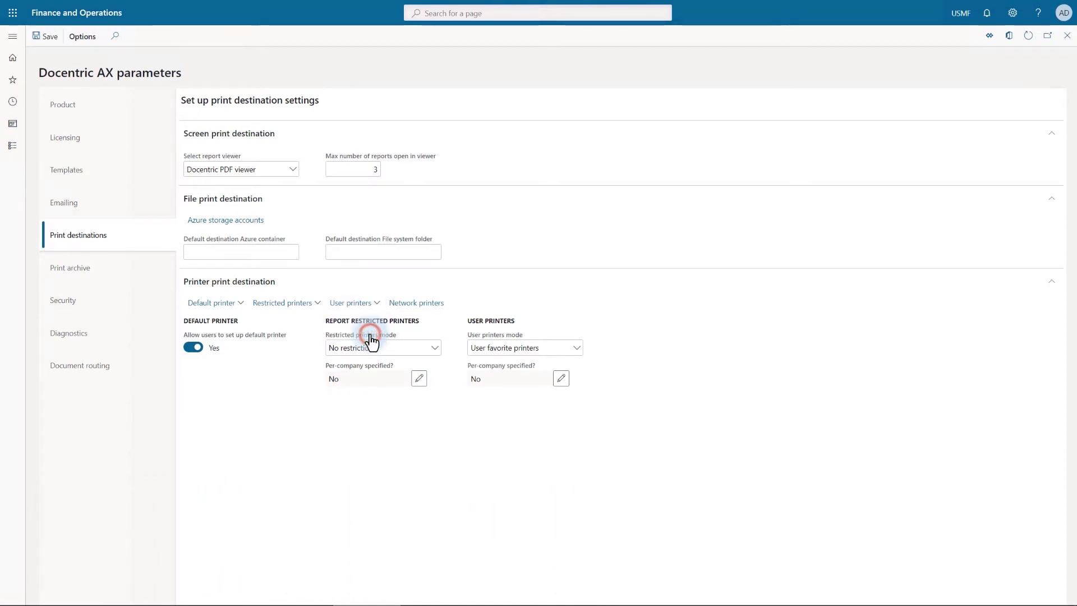
{"action": "left_click", "coordinate": [94, 346]}
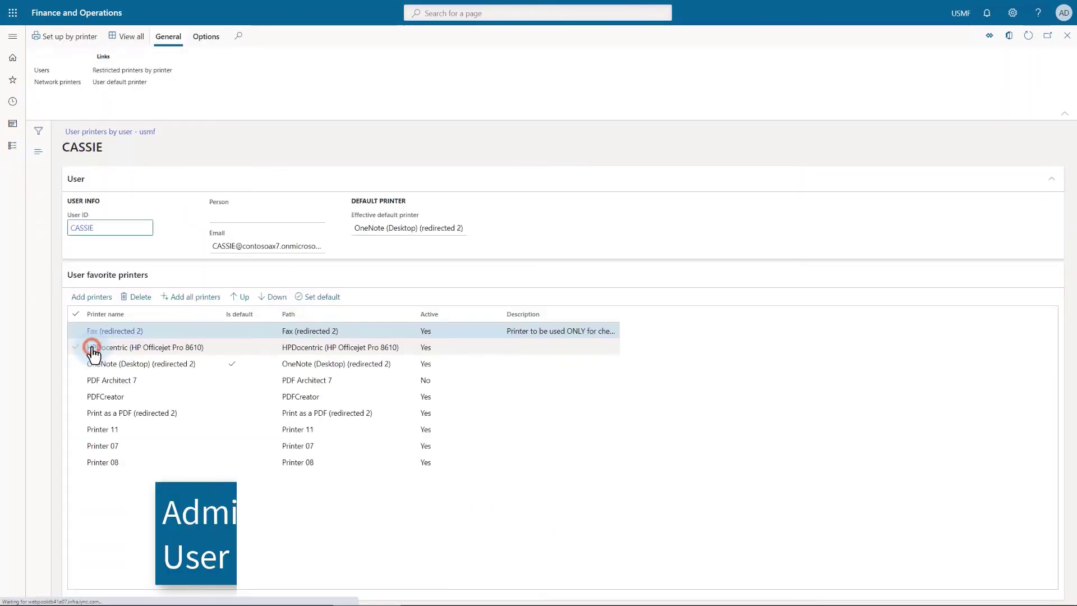
{"action": "left_click", "coordinate": [36, 153]}
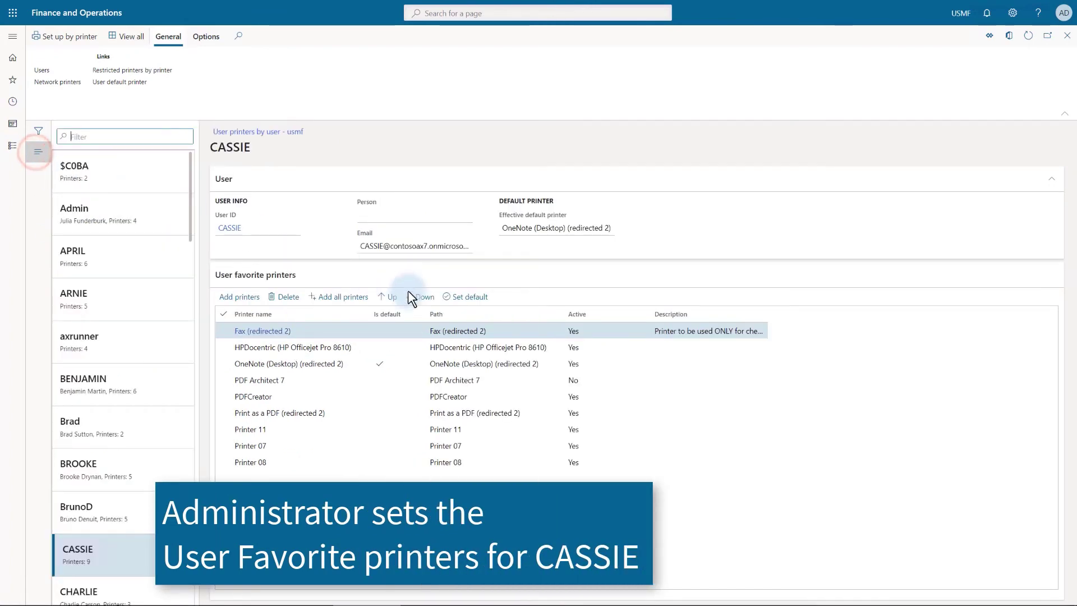
- Add Printer 05, Printer 06 and Printer 09 to the selected user's favorite printers
{"action": "left_click", "coordinate": [240, 297]}
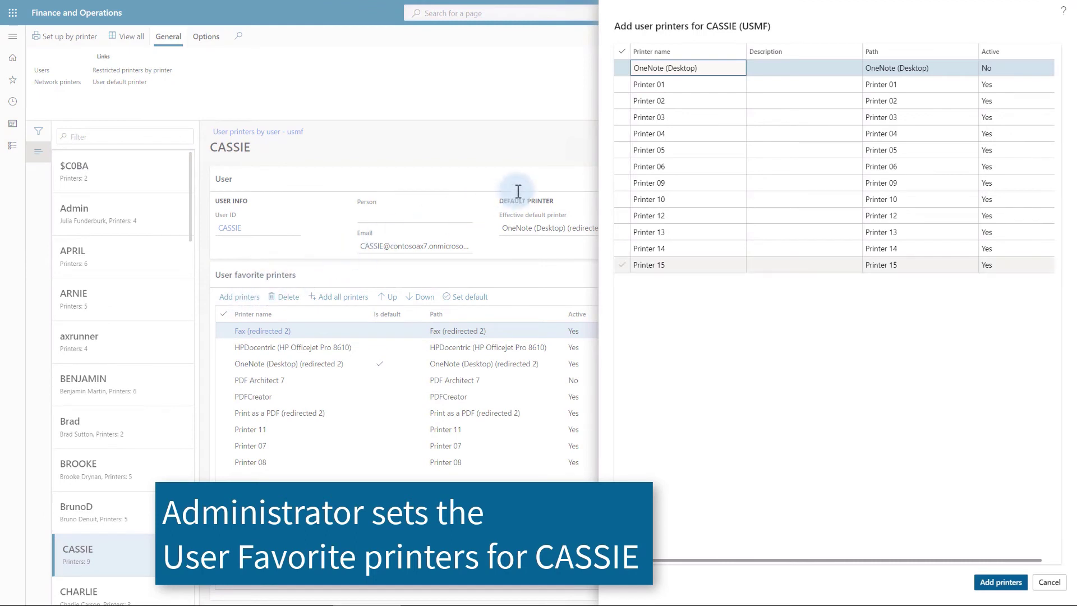
{"action": "left_click", "coordinate": [621, 150]}
{"action": "left_click", "coordinate": [621, 166]}
{"action": "left_click", "coordinate": [622, 183]}
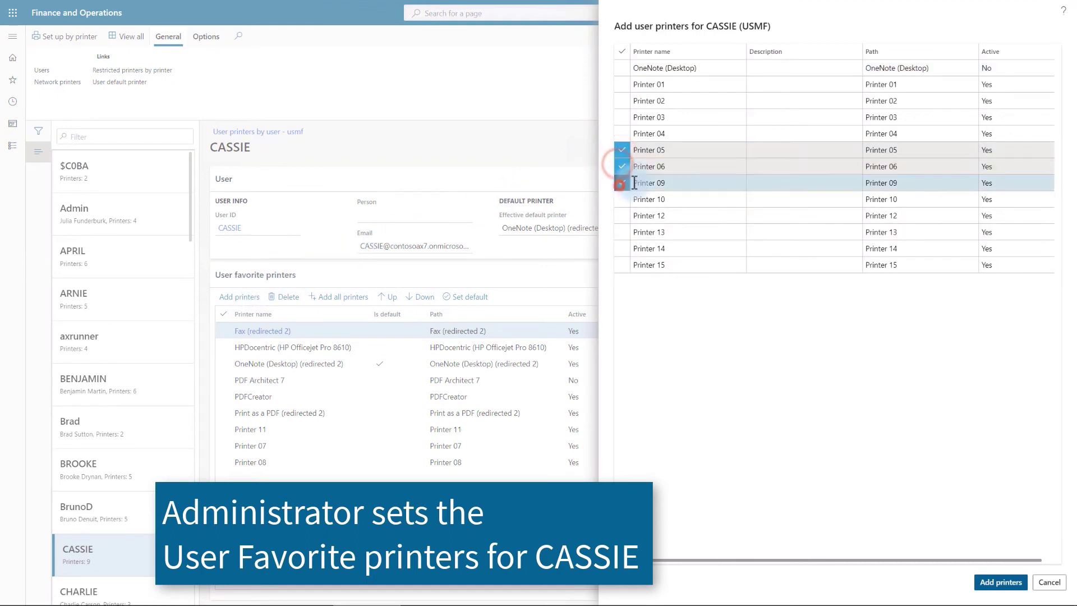
{"action": "left_click", "coordinate": [996, 579]}
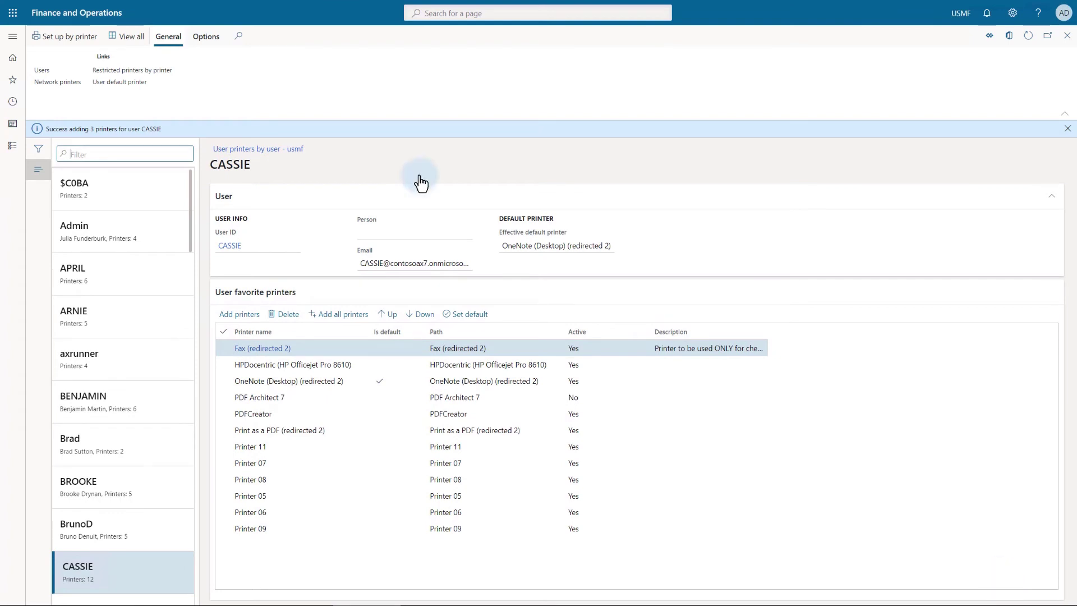
- Switch from the user printers by user list to the setup by printer and open Printer 12
{"action": "left_click", "coordinate": [284, 151]}
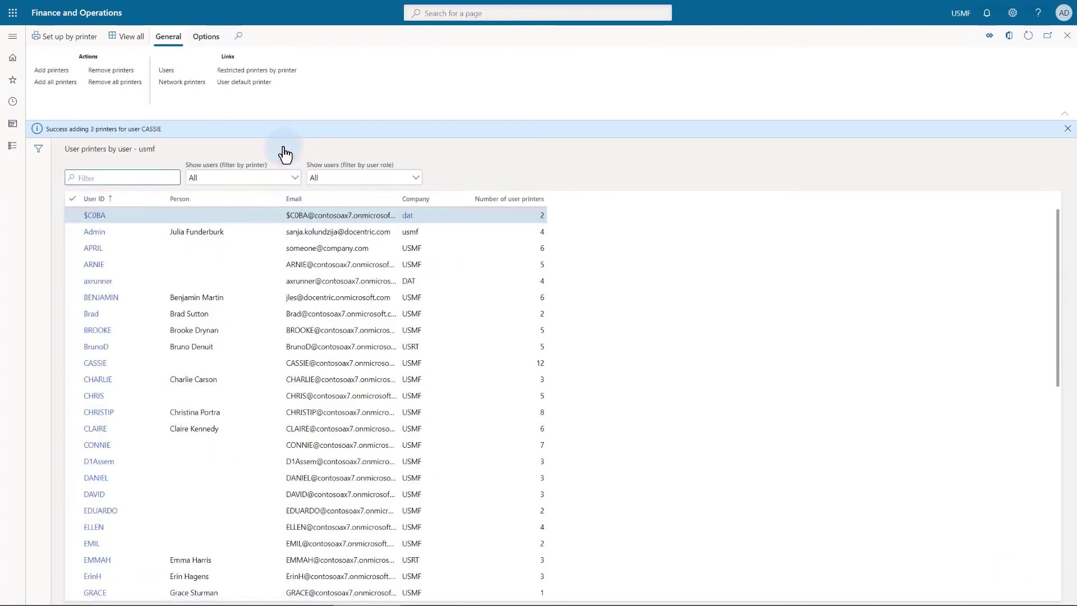
{"action": "left_click", "coordinate": [74, 38]}
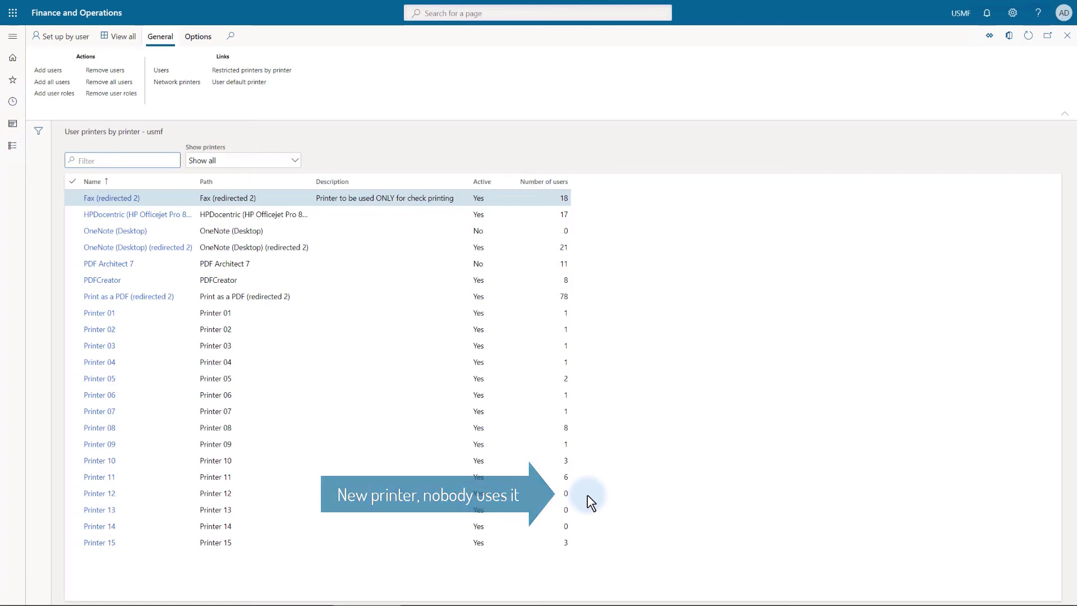
{"action": "left_click", "coordinate": [90, 495]}
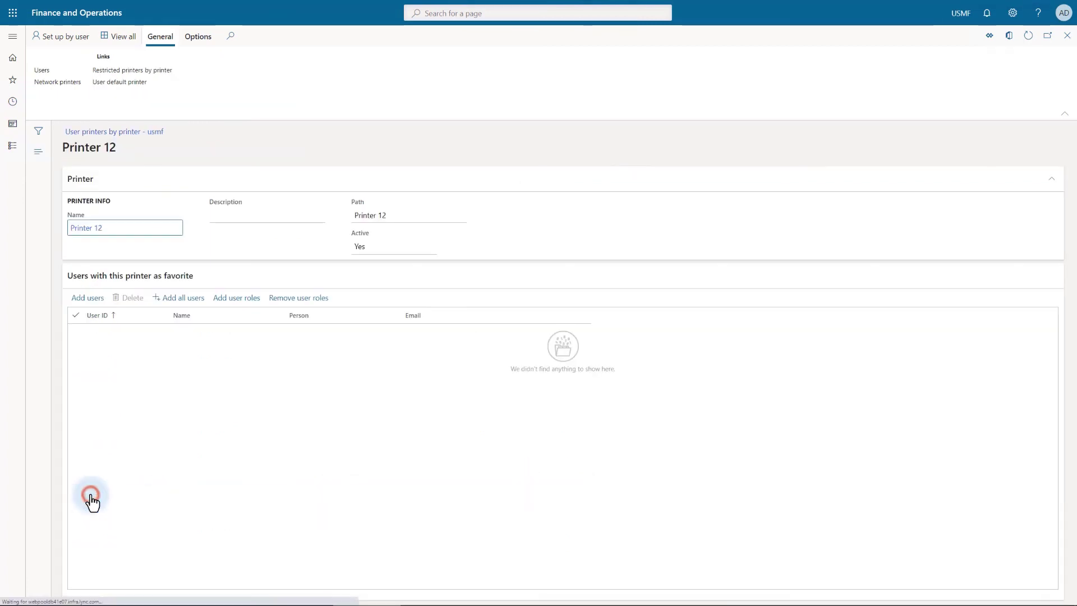
- Add the twelfth, thirteenth and fourteenth listed users as users with Printer 12 as a favorite
{"action": "left_click", "coordinate": [77, 304]}
{"action": "left_click", "coordinate": [621, 248]}
{"action": "left_click", "coordinate": [622, 265]}
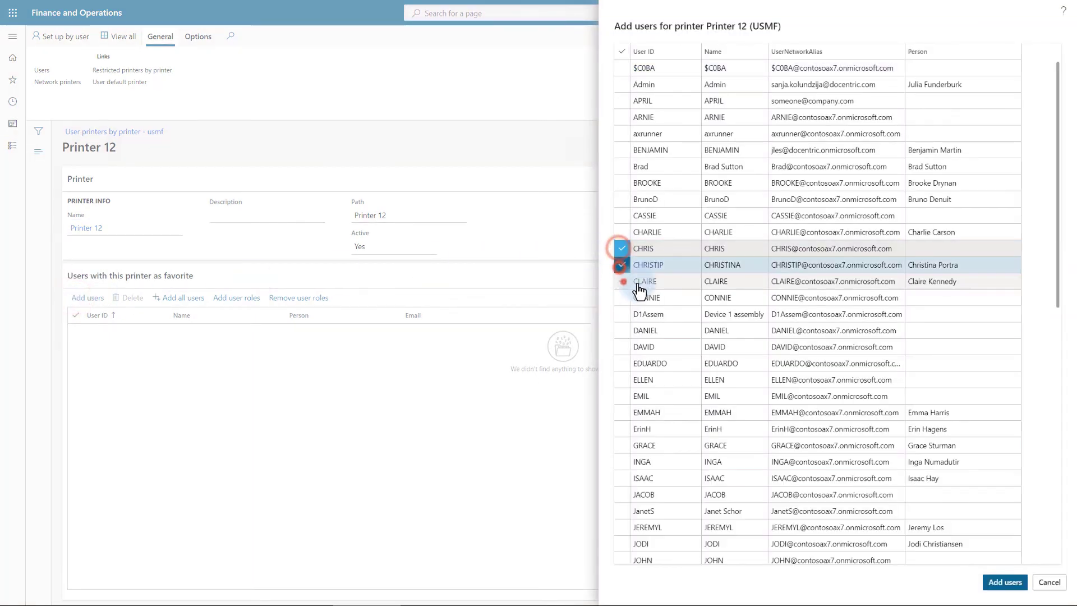
{"action": "left_click", "coordinate": [624, 281]}
{"action": "left_click", "coordinate": [1005, 581]}
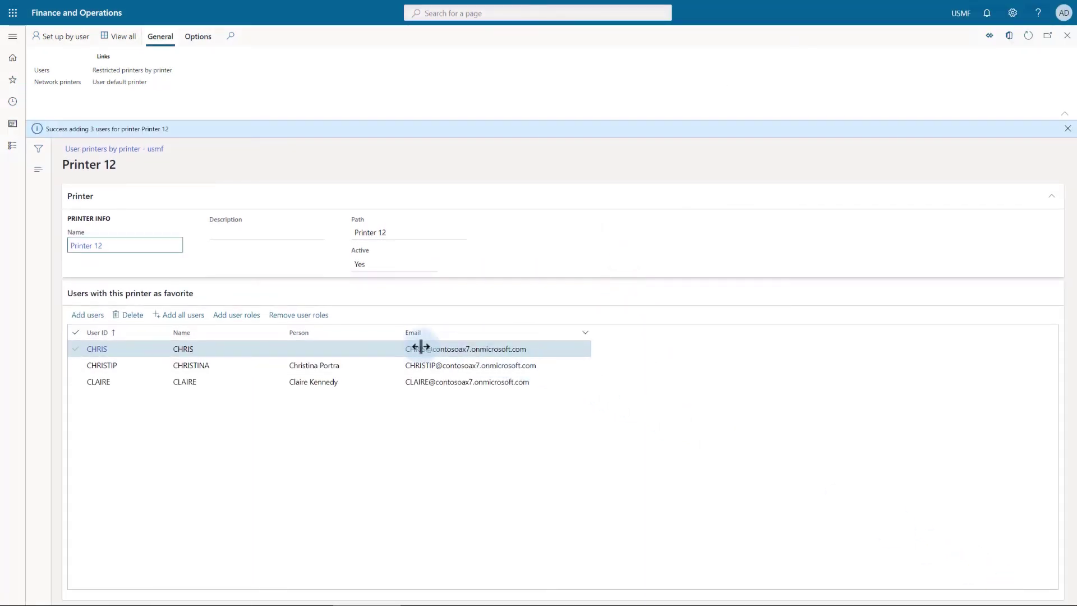
- Add all users having the Accounts receivable clerk role to the users with Printer 12 as a favorite
{"action": "left_click", "coordinate": [241, 315]}
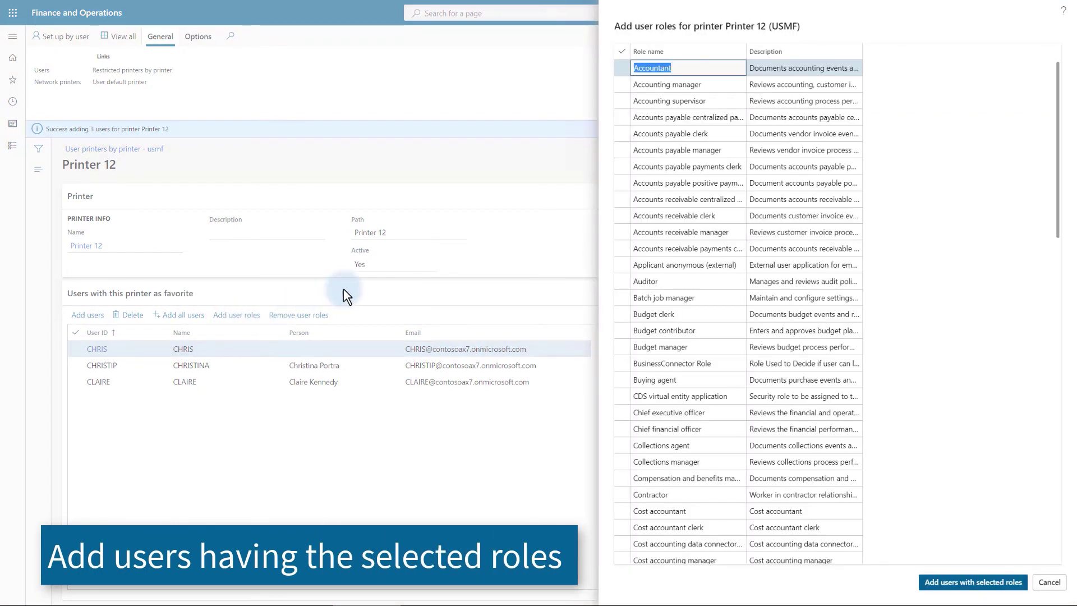
{"action": "left_click", "coordinate": [621, 216]}
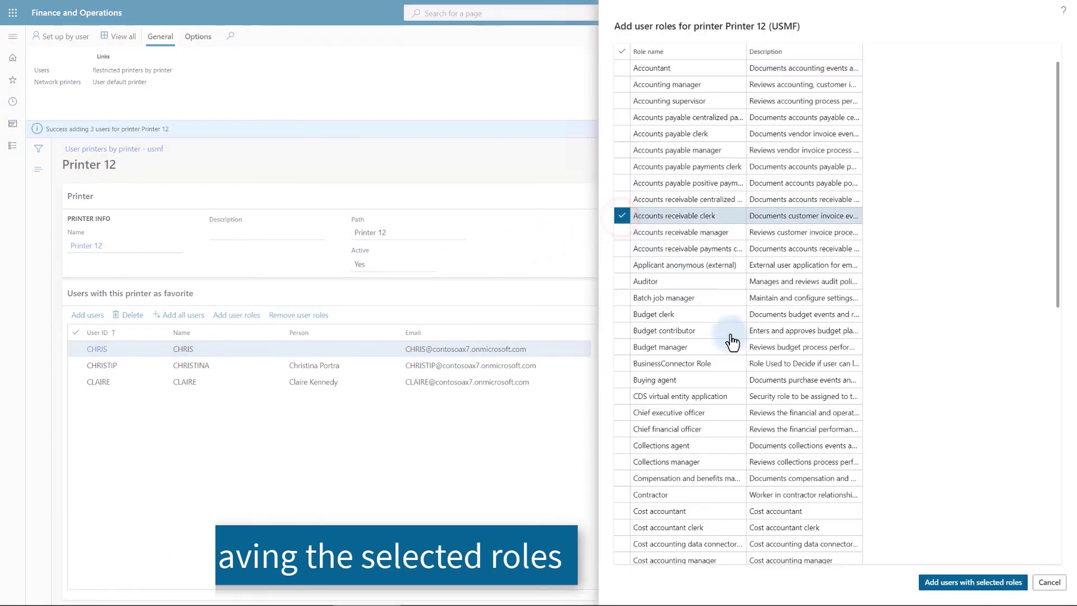
{"action": "left_click", "coordinate": [964, 584]}
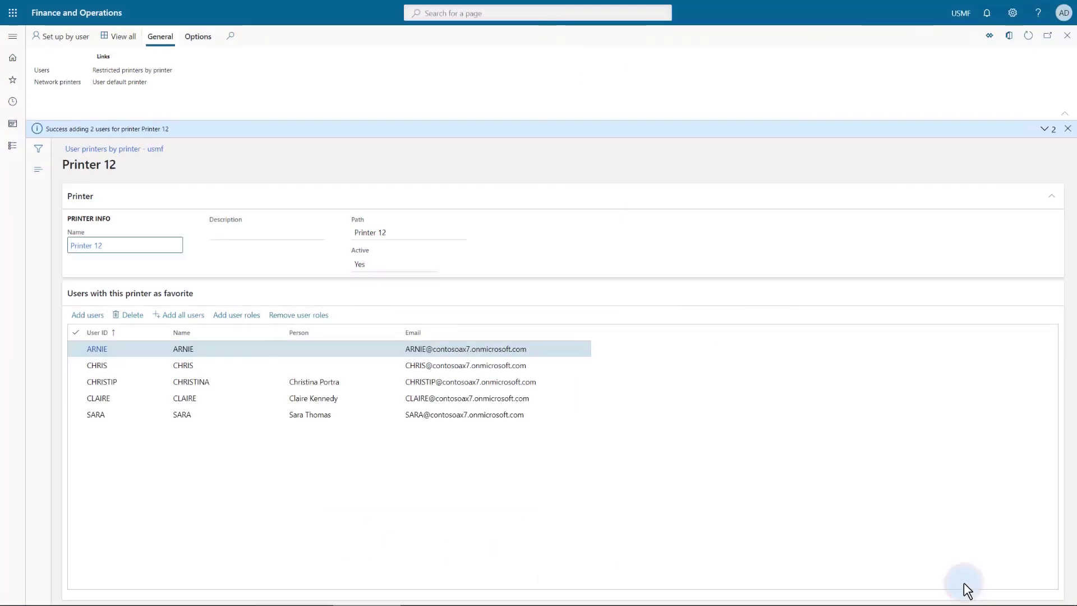